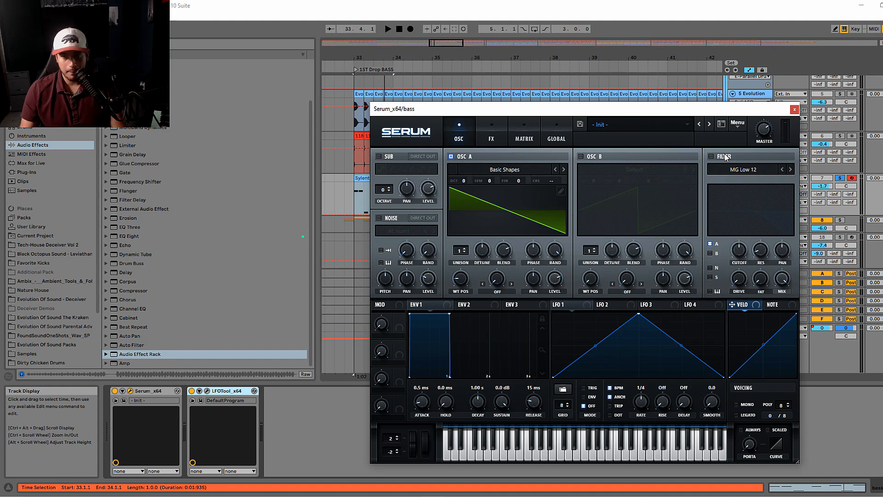
- Enable Serum's MG Low 12 filter on oscillator A and audition the bass
{"action": "left_click", "coordinate": [711, 157]}
{"action": "left_click", "coordinate": [716, 159]}
{"action": "key", "text": "space"}
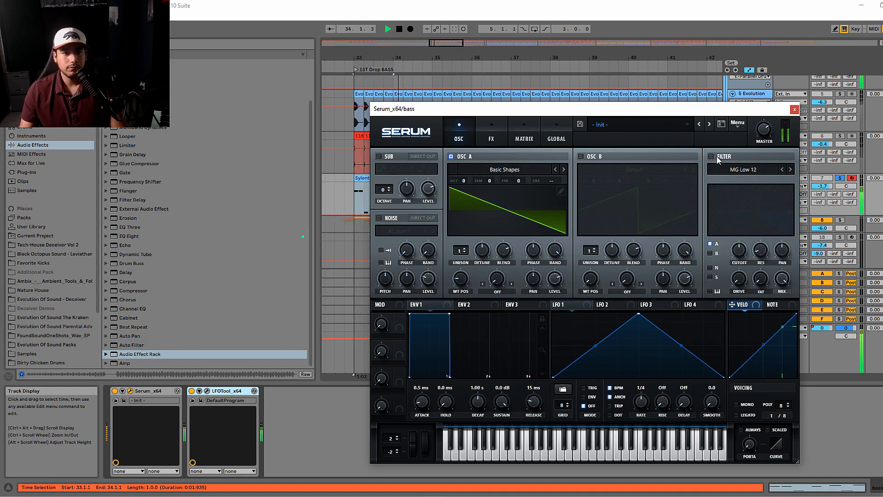
{"action": "left_click", "coordinate": [717, 159]}
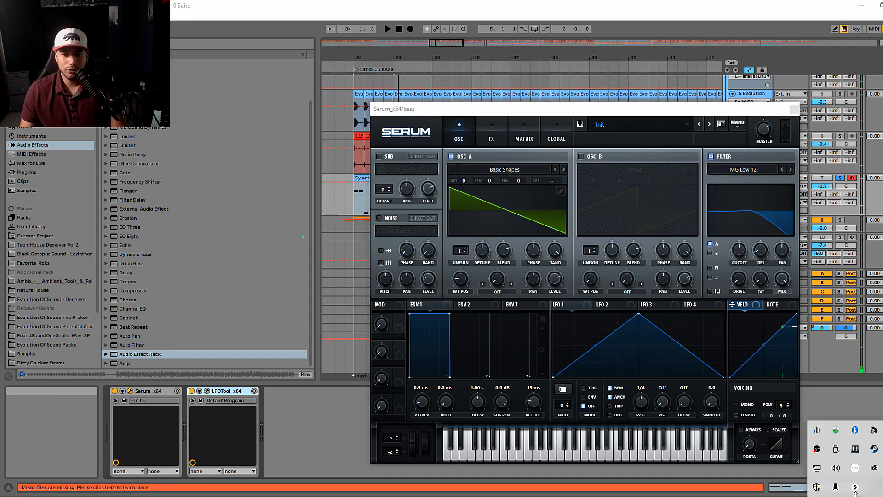
{"action": "key", "text": "space"}
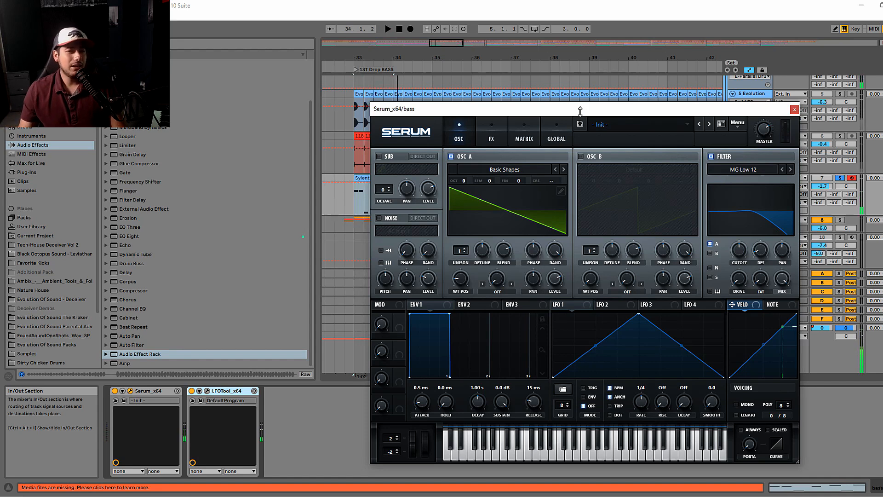
- Shape Envelope 1 with a 663 ms decay and sustain at -oo dB while auditioning, and close the Serum window
{"action": "mouse_move", "coordinate": [738, 256]}
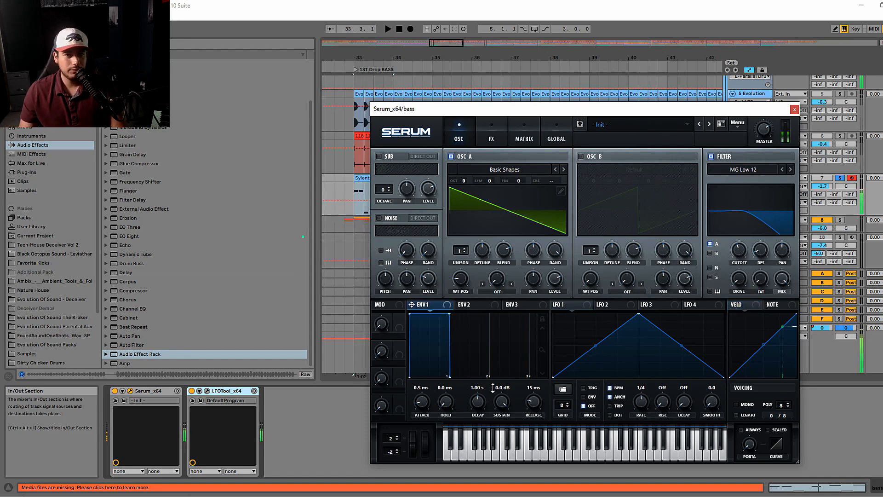
{"action": "left_click_drag", "start_coordinate": [497, 404], "coordinate": [470, 408]}
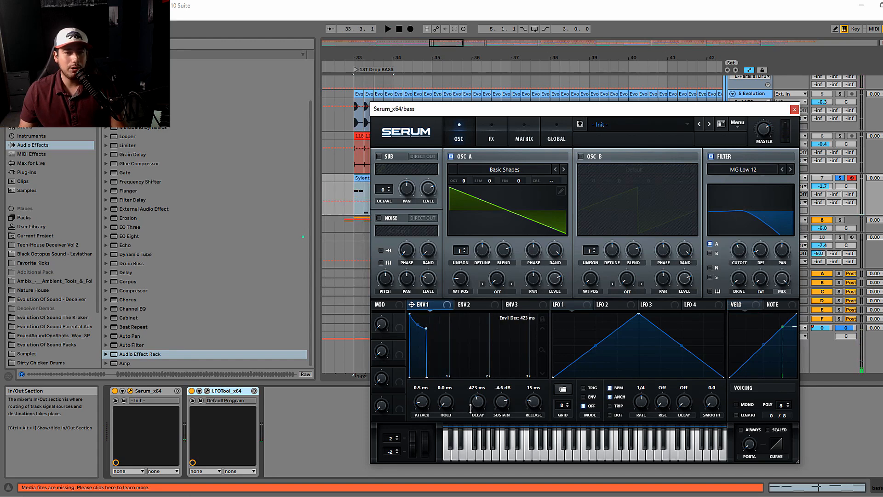
{"action": "key", "text": "space"}
{"action": "mouse_move", "coordinate": [485, 409]}
{"action": "left_mouse_down"}
{"action": "mouse_move", "coordinate": [477, 398]}
{"action": "mouse_move", "coordinate": [498, 408]}
{"action": "left_mouse_up"}
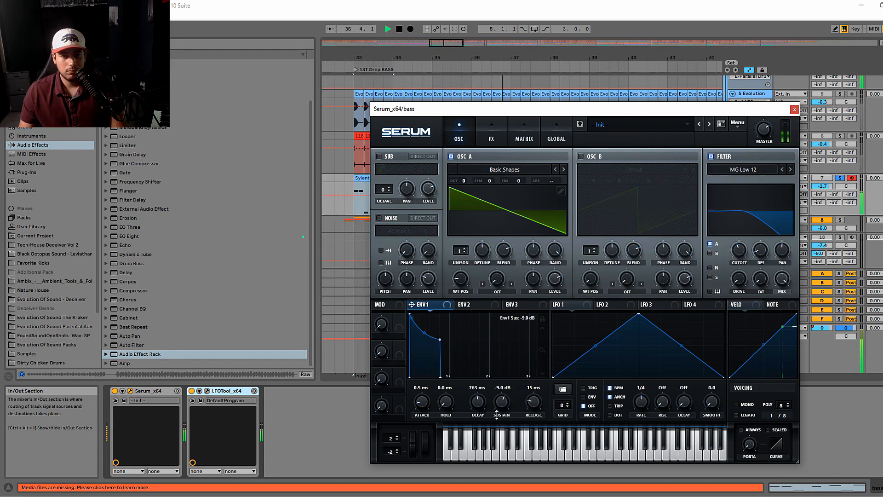
{"action": "key", "text": "space"}
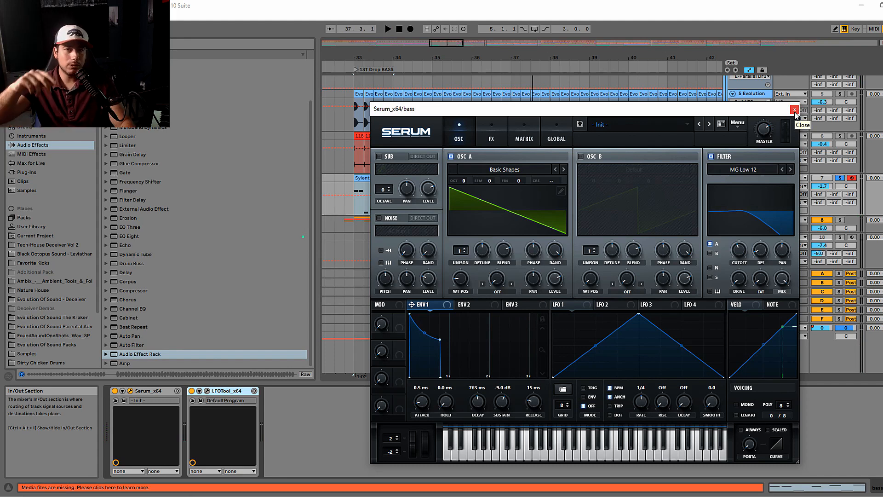
{"action": "left_click_drag", "start_coordinate": [501, 414], "coordinate": [472, 409]}
{"action": "key", "text": "space"}
{"action": "key", "text": "space"}
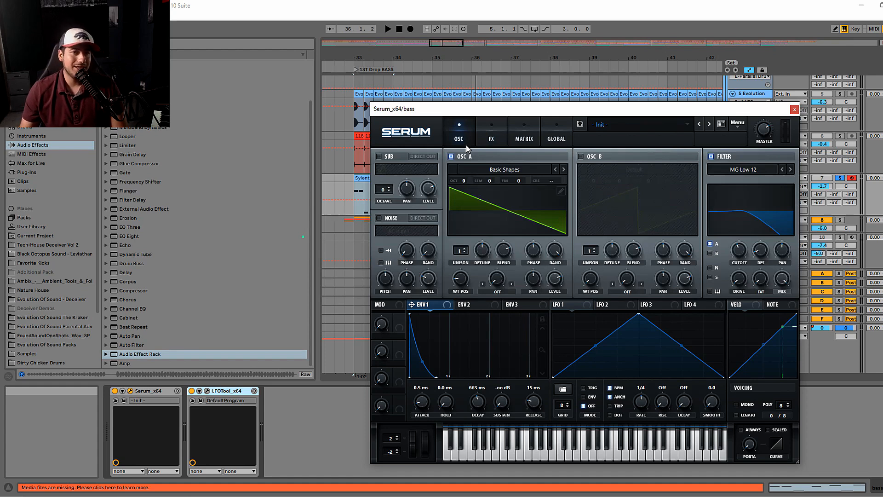
{"action": "left_click", "coordinate": [794, 110]}
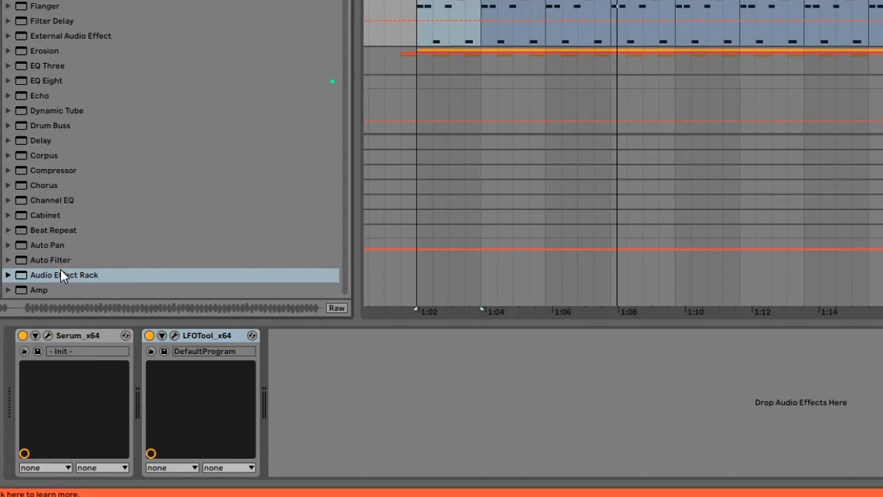
- Insert an Audio Effect Rack between Serum and LFOTool and create a chain named SUB in it
{"action": "left_click_drag", "start_coordinate": [61, 270], "coordinate": [142, 386]}
{"action": "left_click", "coordinate": [149, 365]}
{"action": "right_click", "coordinate": [181, 368]}
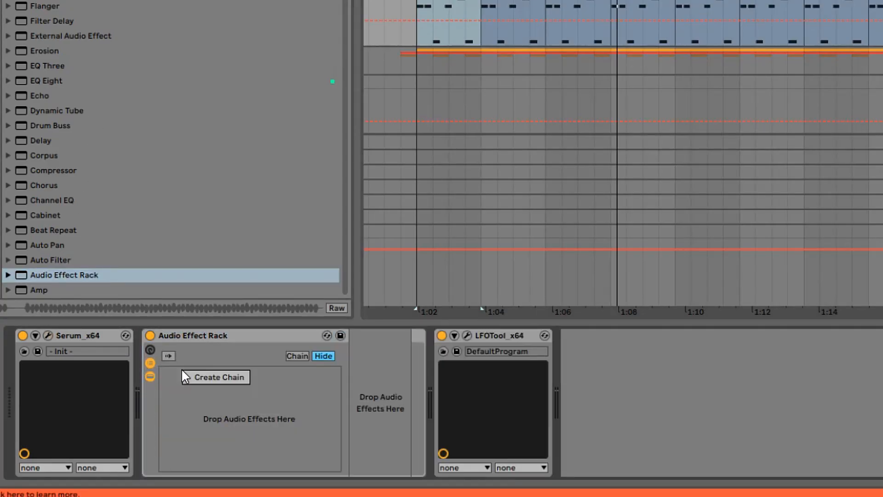
{"action": "left_click", "coordinate": [208, 380]}
{"action": "key", "text": "ctrl+r"}
{"action": "type", "text": "SUB"}
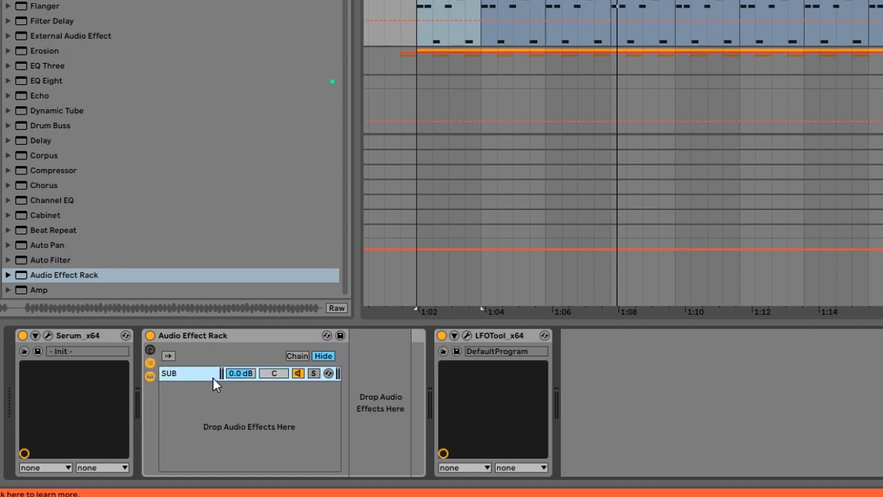
{"action": "key", "text": "Return"}
- Create a second chain in the rack and name it MID/HIGH
{"action": "right_click", "coordinate": [202, 390]}
{"action": "left_click", "coordinate": [220, 397]}
{"action": "key", "text": "ctrl+r"}
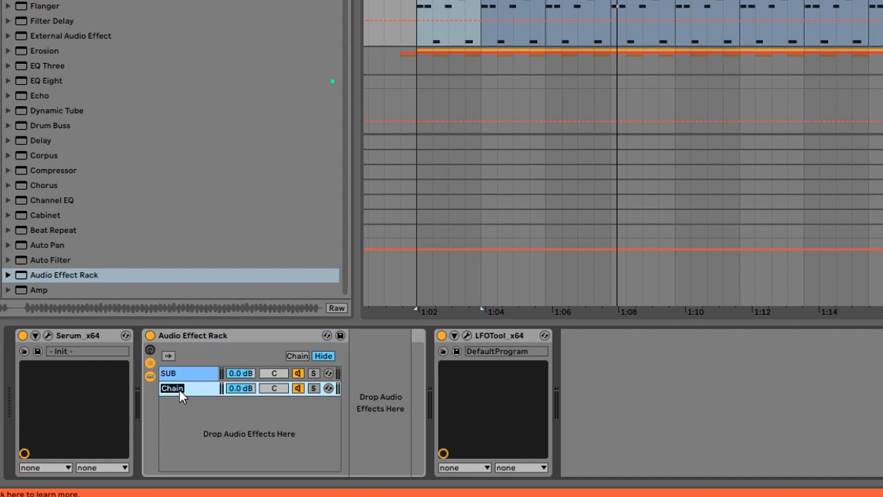
{"action": "type", "text": "MID/HIGH"}
{"action": "key", "text": "Return"}
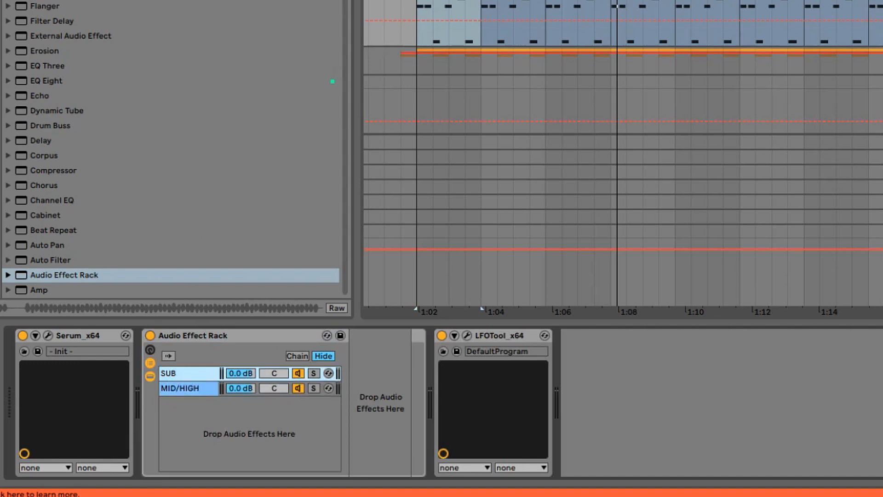
- Add an EQ Eight to the SUB chain and enable its band 8 as a high-cut filter
{"action": "key", "text": "ctrl+f"}
{"action": "left_click_drag", "start_coordinate": [357, 276], "coordinate": [663, 460]}
{"action": "left_click", "coordinate": [667, 457]}
{"action": "left_click", "coordinate": [668, 455]}
{"action": "left_click", "coordinate": [662, 469]}
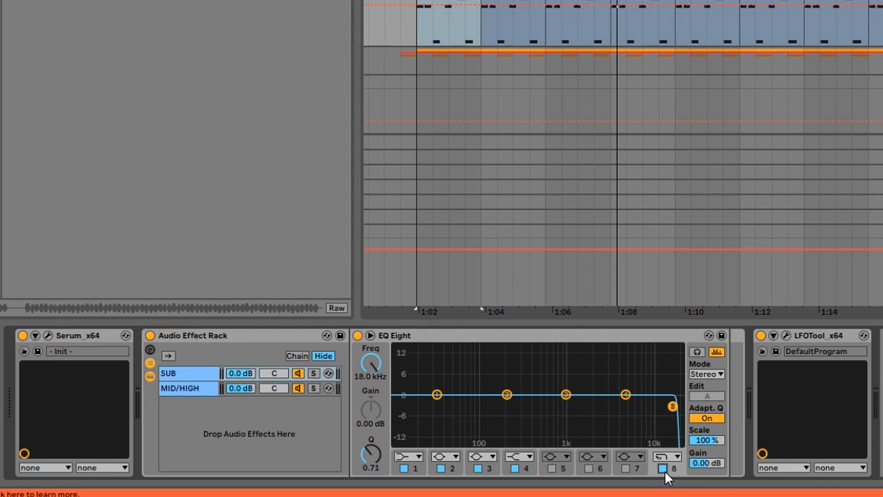
- Solo the SUB chain during playback and set its EQ's band 8 cutoff to about 91.8 Hz
{"action": "left_click_drag", "start_coordinate": [672, 407], "coordinate": [475, 406]}
{"action": "key", "text": "space"}
{"action": "left_click", "coordinate": [314, 374]}
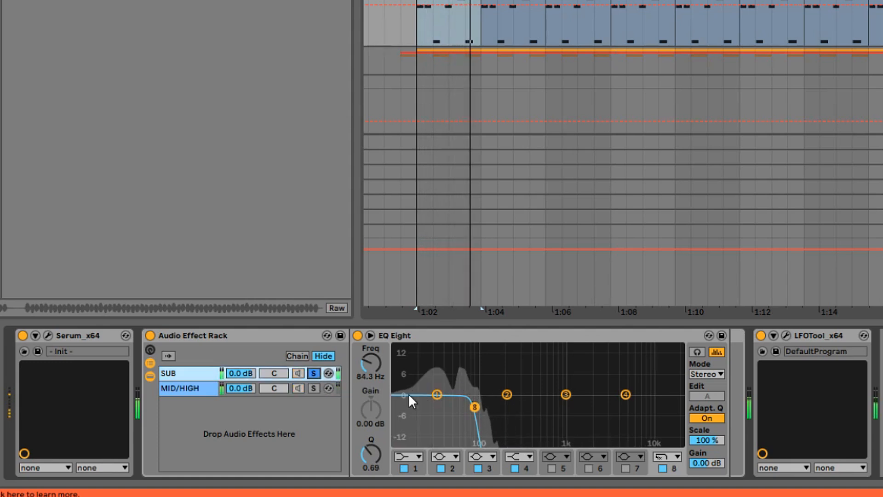
{"action": "mouse_move", "coordinate": [475, 407]}
{"action": "left_mouse_down"}
{"action": "mouse_move", "coordinate": [506, 406]}
{"action": "mouse_move", "coordinate": [477, 406]}
{"action": "left_mouse_up"}
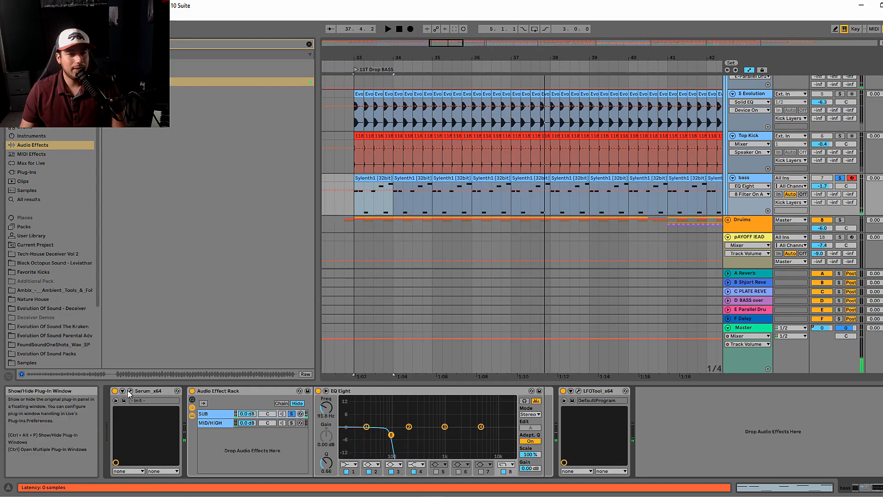
- Set Serum's voicing to Mono and Legato with portamento on Always, audition it, and close the plug-in window
{"action": "left_click", "coordinate": [48, 336]}
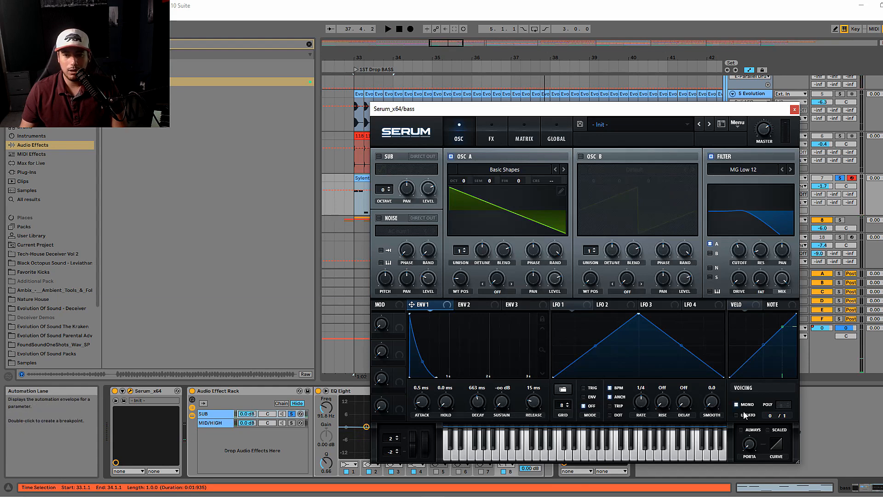
{"action": "left_click", "coordinate": [741, 429]}
{"action": "key", "text": "space"}
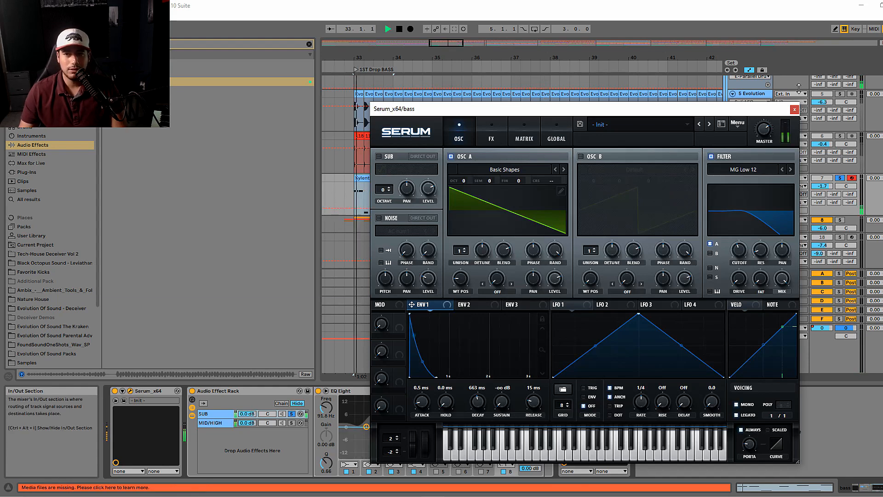
{"action": "left_click", "coordinate": [794, 112]}
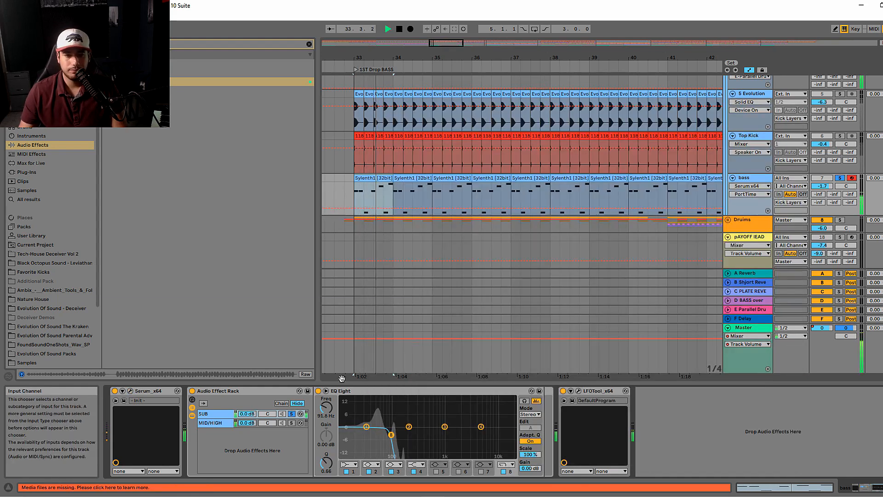
- Copy the SUB chain's EQ Eight into the MID/HIGH chain
{"action": "left_click", "coordinate": [291, 423]}
{"action": "left_click", "coordinate": [222, 413]}
{"action": "left_click", "coordinate": [359, 391]}
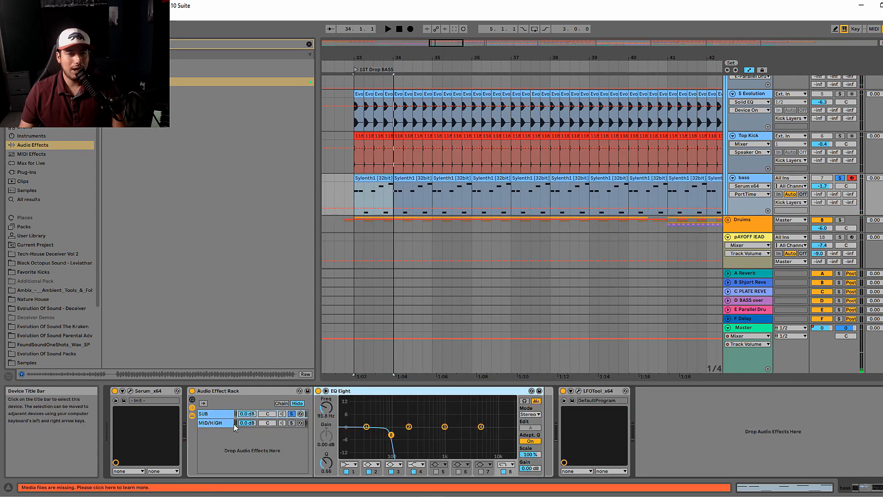
{"action": "left_click", "coordinate": [222, 422]}
{"action": "right_click", "coordinate": [328, 407]}
{"action": "left_click", "coordinate": [338, 411]}
- Change band 8 of the MID/HIGH EQ to a low-cut, solo that chain, and set the cutoff to about 89.9 Hz
{"action": "left_click", "coordinate": [503, 464]}
{"action": "left_click", "coordinate": [511, 407]}
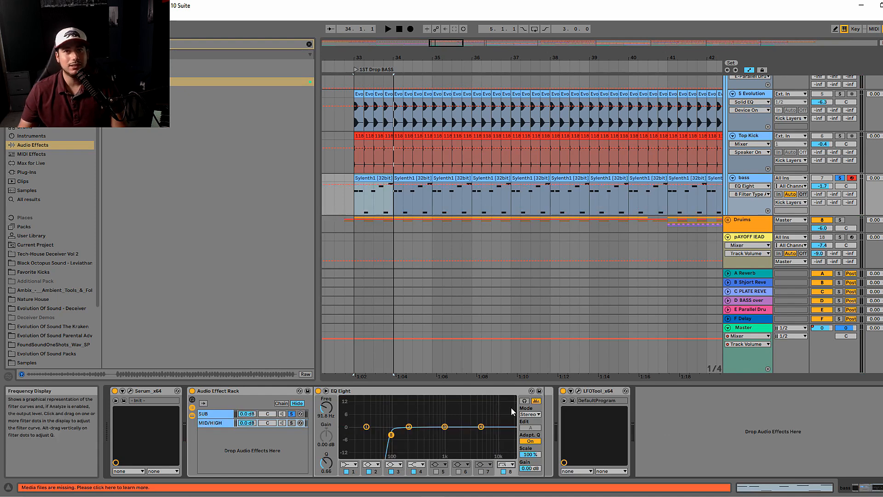
{"action": "key", "text": "space"}
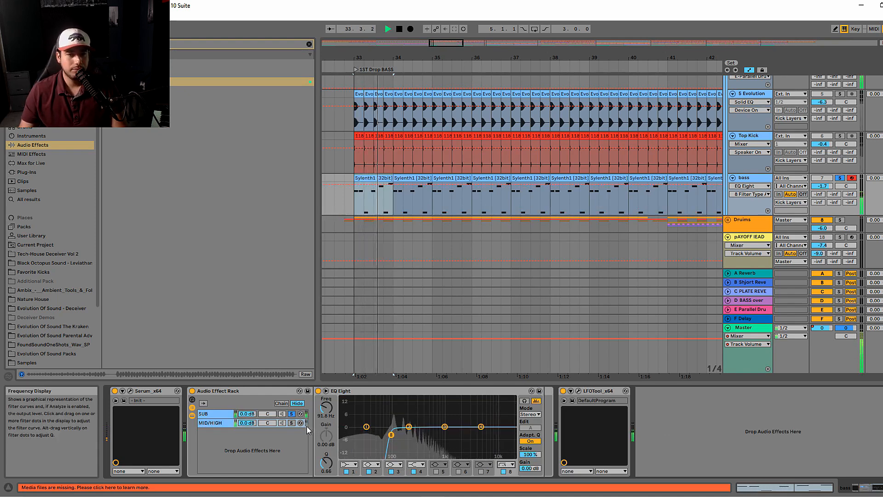
{"action": "left_click", "coordinate": [292, 422]}
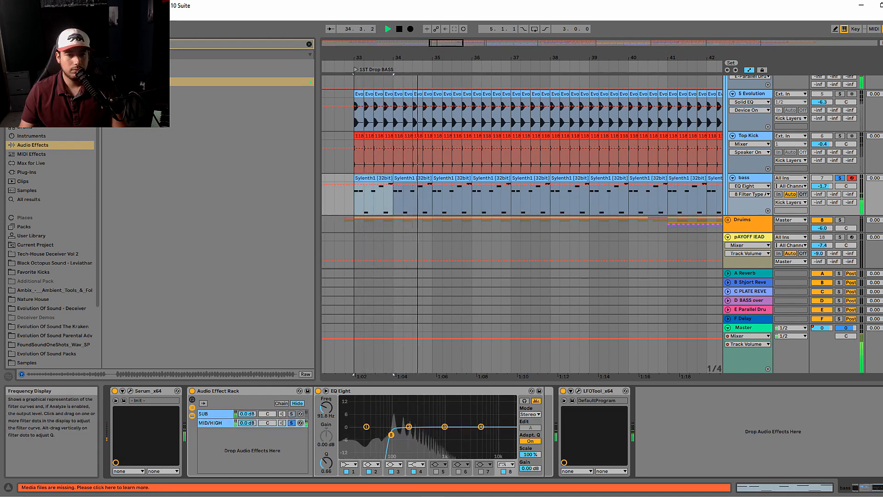
{"action": "left_click_drag", "start_coordinate": [391, 435], "coordinate": [390, 433]}
{"action": "key", "text": "space"}
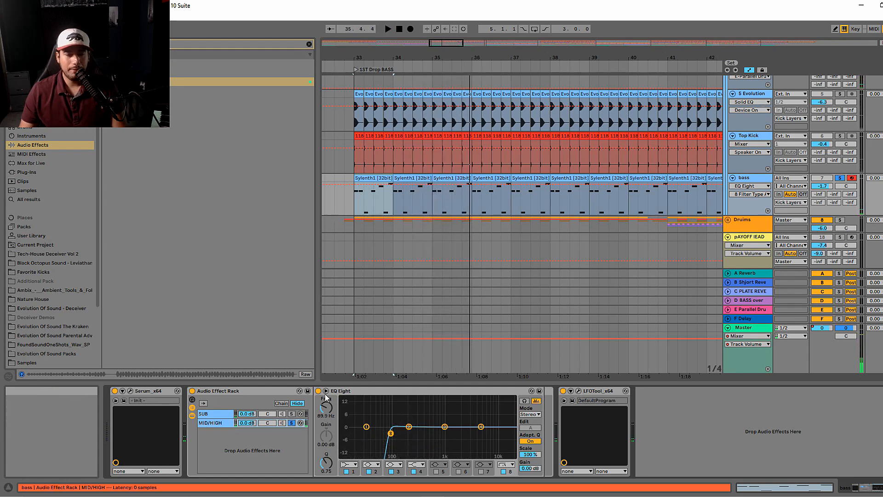
- Find the Amp effect in the browser and add it to the SUB chain ahead of its EQ Eight
{"action": "left_click", "coordinate": [216, 414]}
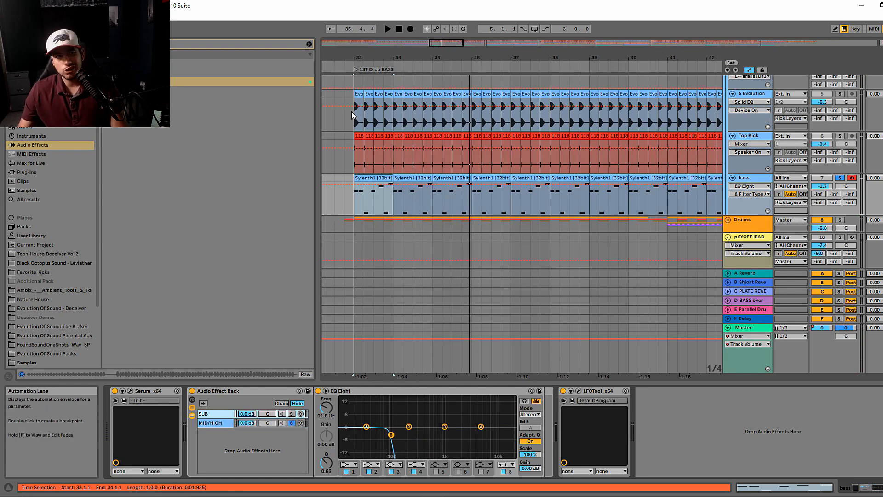
{"action": "left_click", "coordinate": [312, 46]}
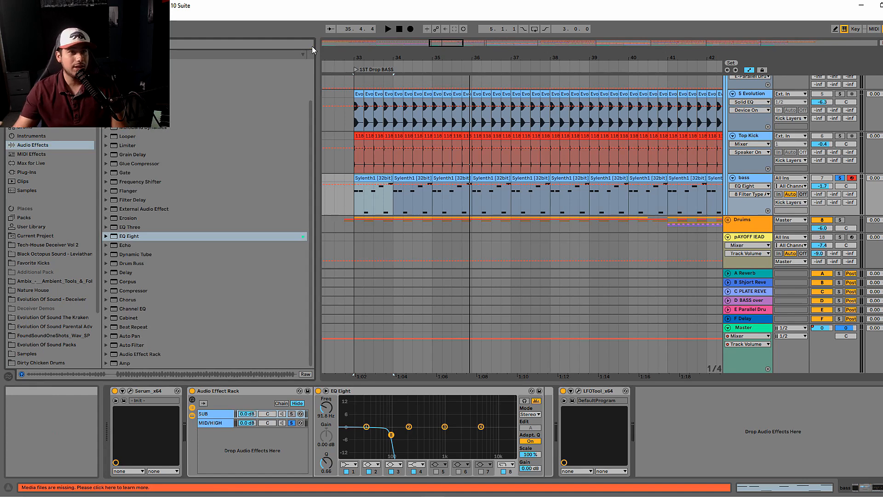
{"action": "left_click", "coordinate": [312, 46]}
{"action": "type", "text": "pro"}
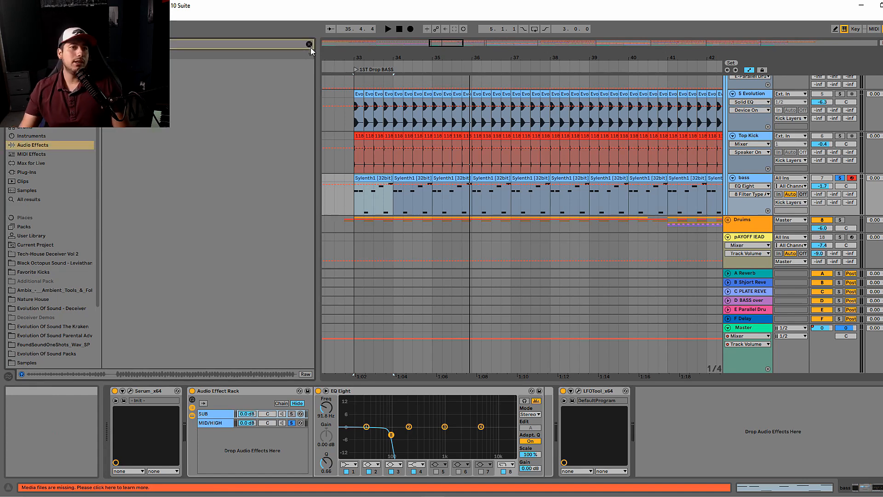
{"action": "key", "text": "Return"}
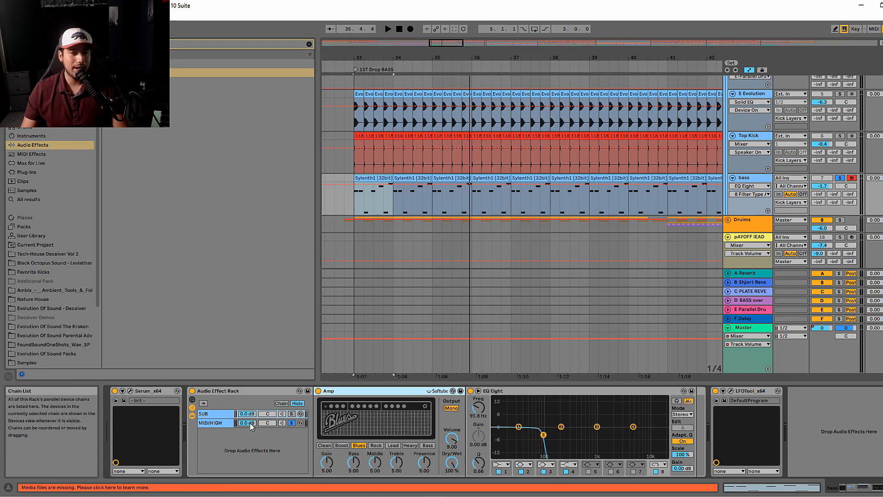
- Move the Amp from the SUB chain to the MID/HIGH chain, place it before the EQ Eight, and audition it
{"action": "left_click", "coordinate": [219, 423]}
{"action": "left_click", "coordinate": [217, 414]}
{"action": "left_click_drag", "start_coordinate": [368, 393], "coordinate": [216, 422]}
{"action": "left_click_drag", "start_coordinate": [115, 406], "coordinate": [117, 407]}
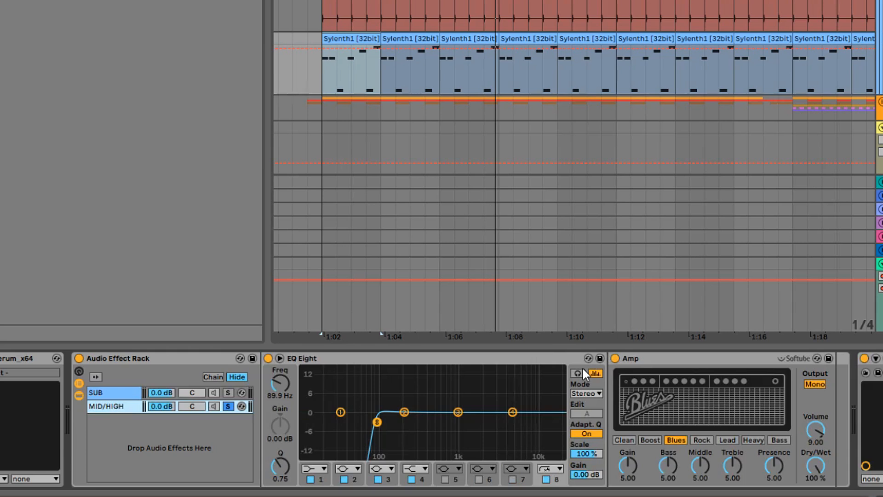
{"action": "left_click_drag", "start_coordinate": [357, 347], "coordinate": [336, 343]}
{"action": "key", "text": "space"}
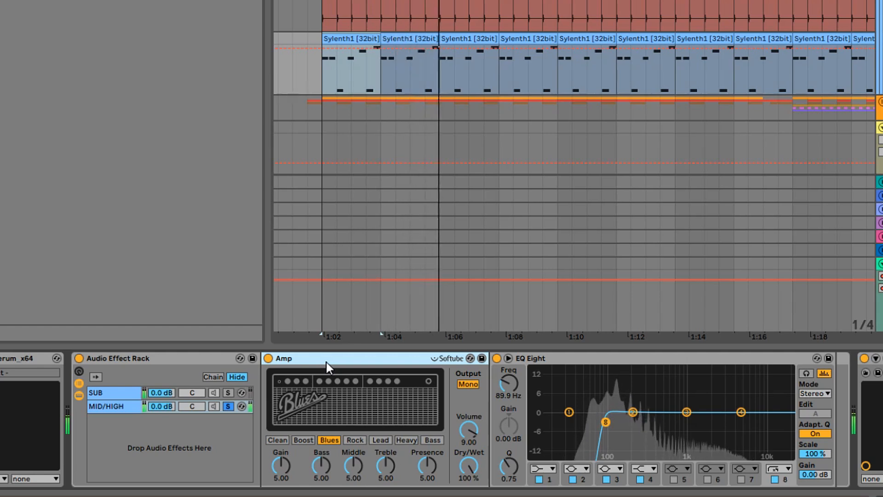
{"action": "key", "text": "space"}
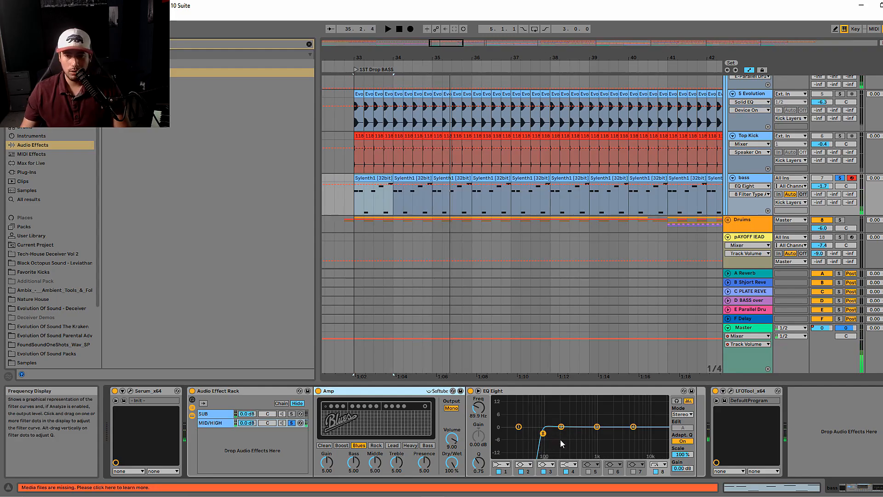
- Enable band 7 of the MID/HIGH EQ as a high-cut at about 261 Hz and audition the chain
{"action": "left_click", "coordinate": [640, 466]}
{"action": "left_click", "coordinate": [662, 437]}
{"action": "left_click", "coordinate": [633, 471]}
{"action": "left_click_drag", "start_coordinate": [634, 427], "coordinate": [566, 433]}
{"action": "key", "text": "space"}
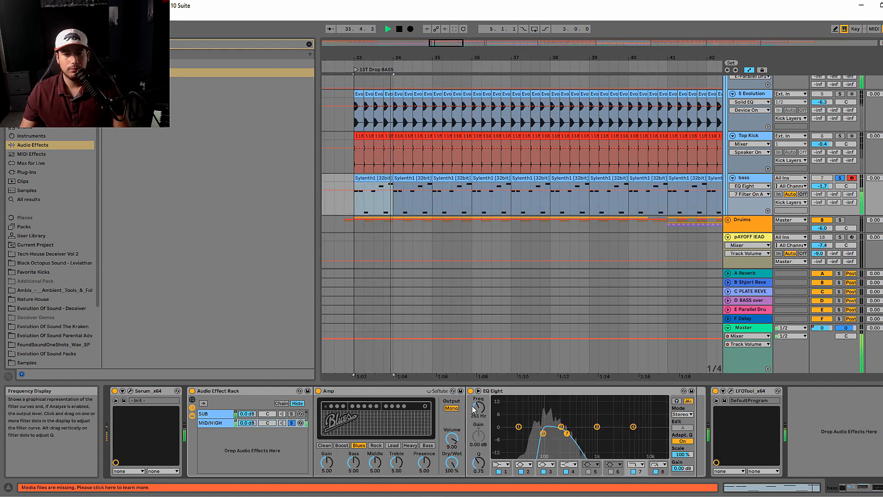
{"action": "key", "text": "space"}
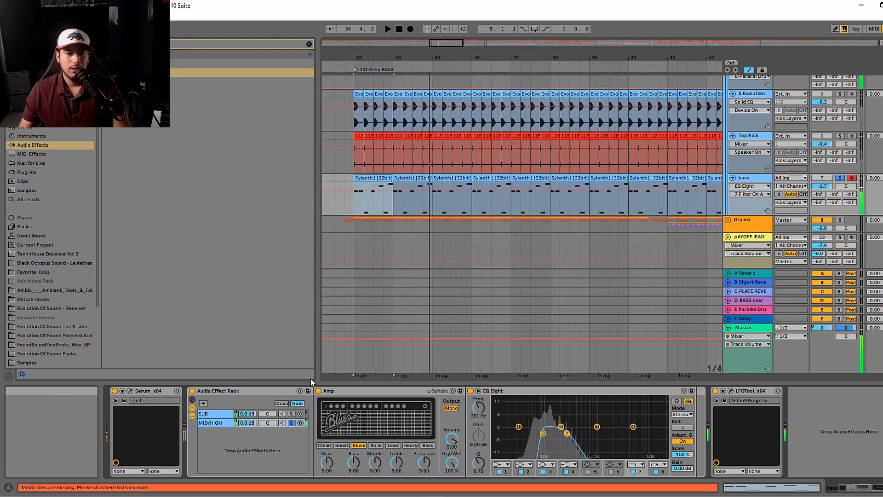
- Turn off the MID/HIGH chain's solo and play both rack chains together
{"action": "left_click", "coordinate": [291, 423]}
{"action": "key", "text": "space"}
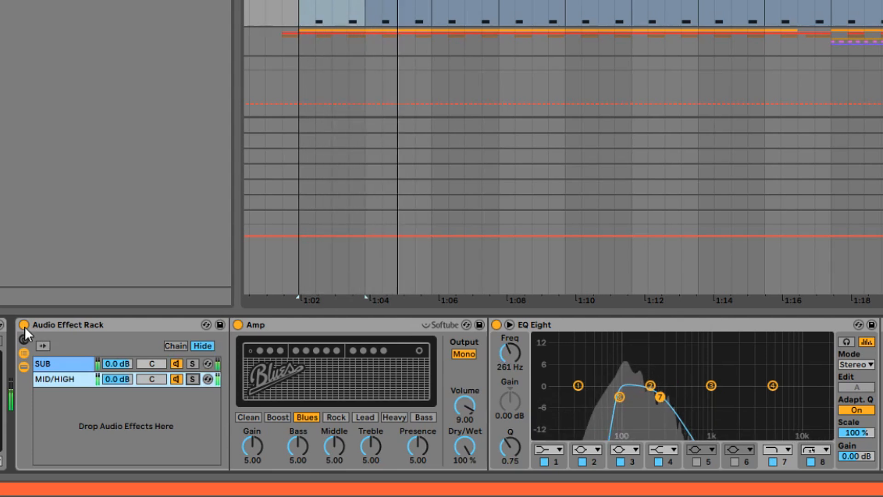
{"action": "key", "text": "space"}
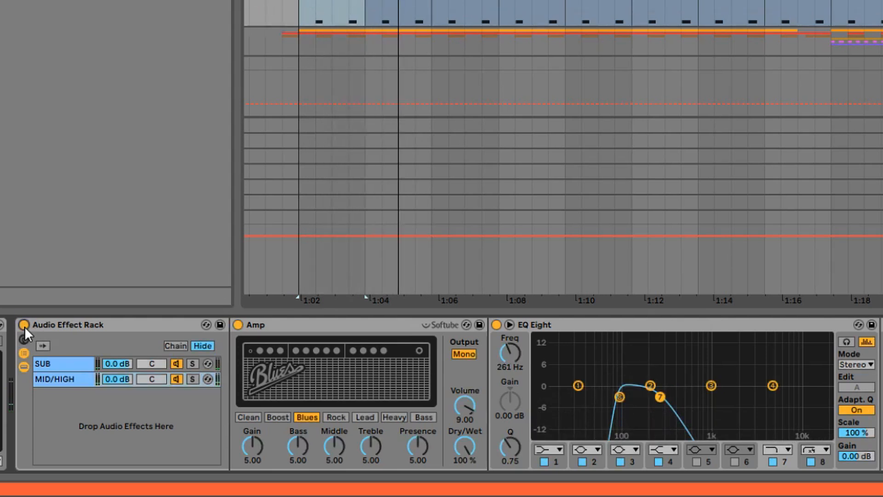
- Compare the bass with the Audio Effect Rack bypassed and re-enabled during playback, and stop the song
{"action": "left_click", "coordinate": [24, 325]}
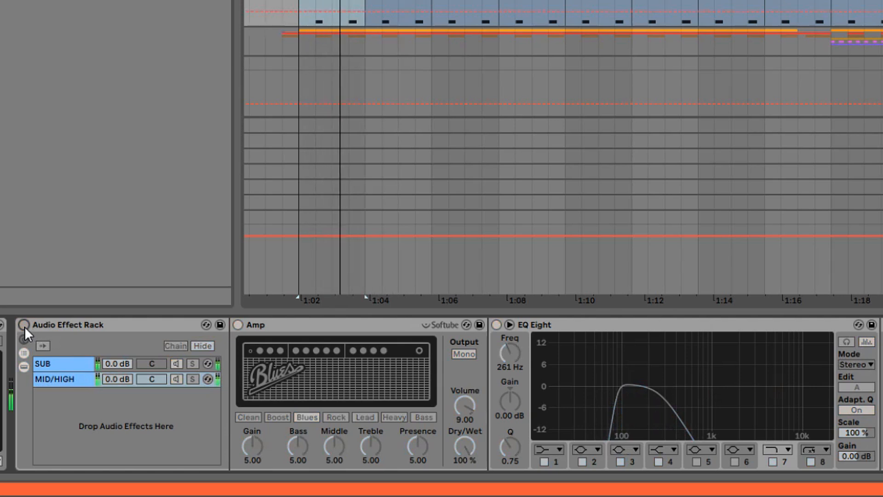
{"action": "left_click", "coordinate": [24, 324]}
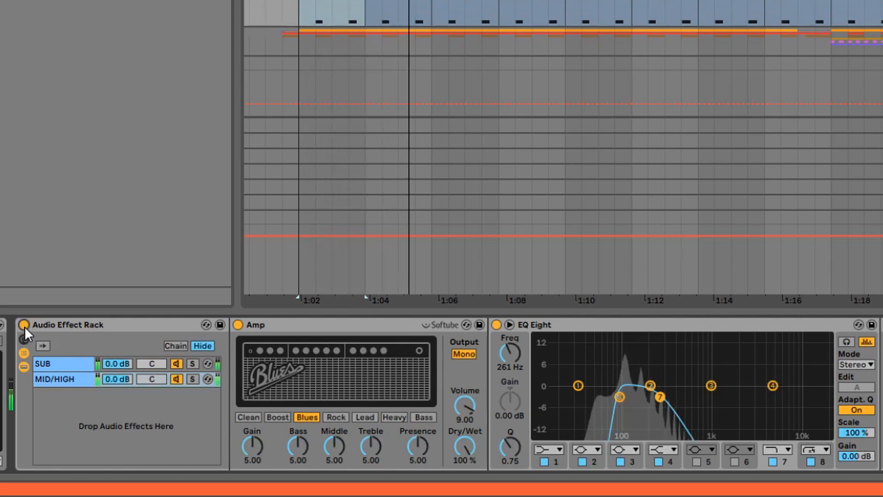
{"action": "key", "text": "space"}
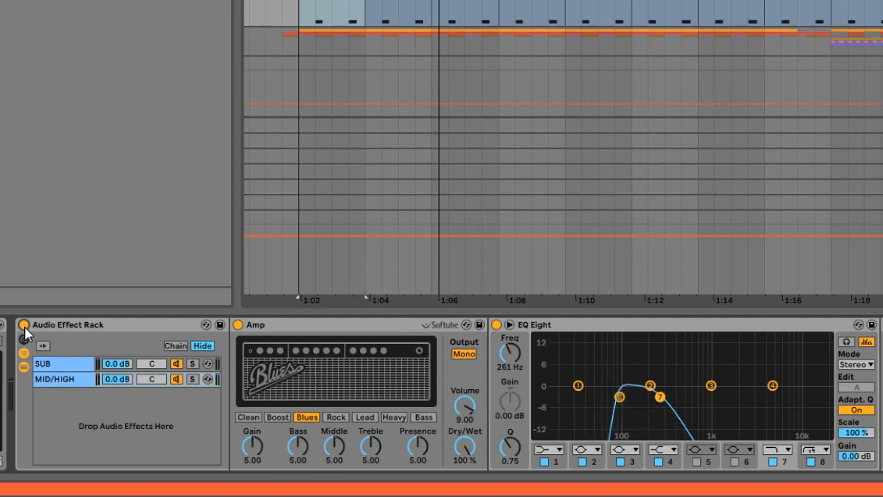
- Try the Amp ahead of the Audio Effect Rack with the rack bypassed, and undo both changes
{"action": "left_click_drag", "start_coordinate": [283, 326], "coordinate": [57, 326]}
{"action": "left_click", "coordinate": [289, 324]}
{"action": "key", "text": "space"}
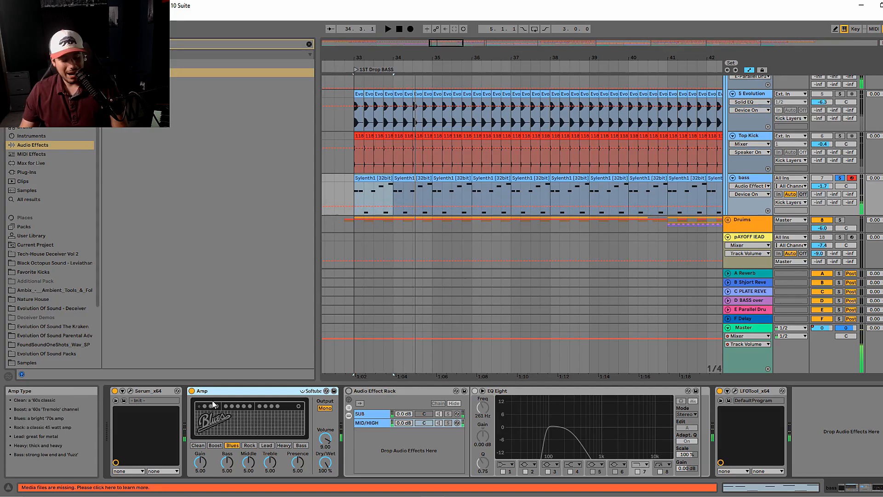
{"action": "key", "text": "ctrl+z"}
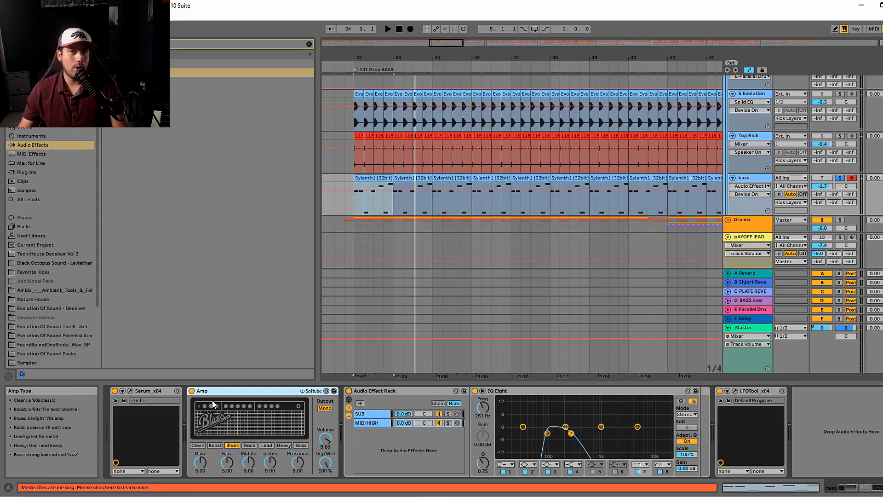
{"action": "key", "text": "ctrl+z"}
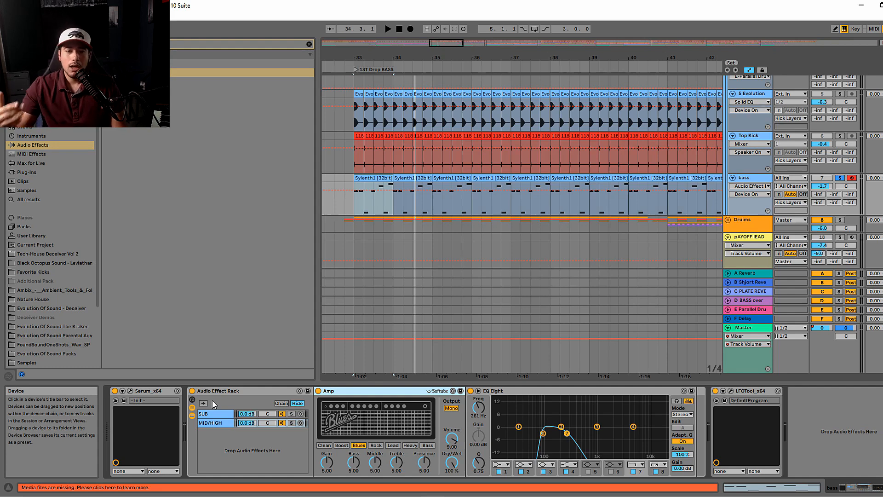
- Rename the Audio Effect Rack on the bass track as BASS GUITAR
{"action": "left_click", "coordinate": [276, 389]}
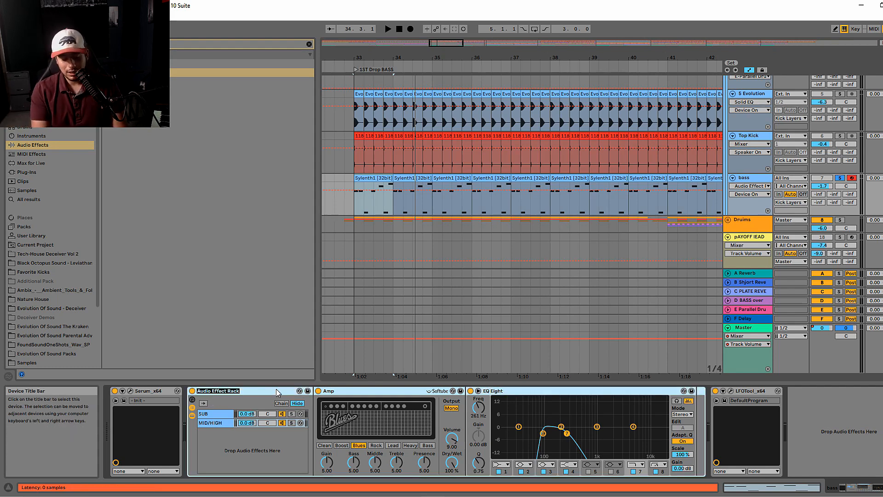
{"action": "type", "text": "BASS GUITAR"}
{"action": "key", "text": "Return"}
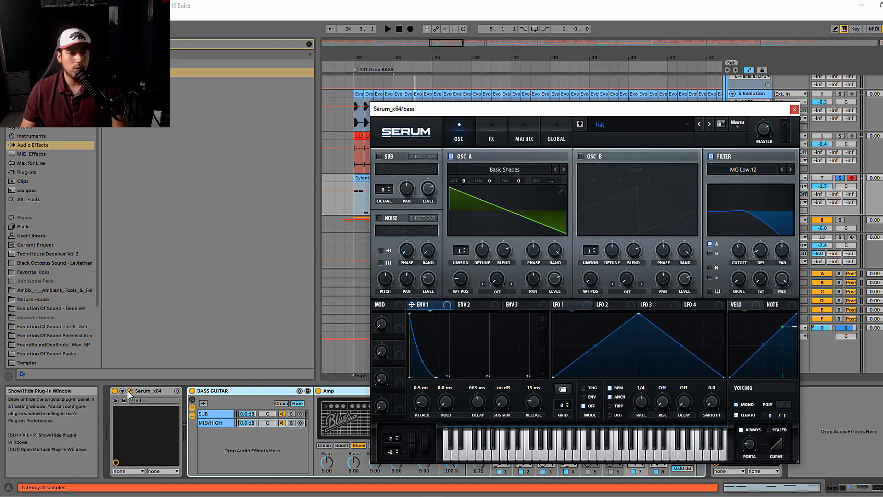
- Open Serum on the bass track, check oscillator A's wavetable position, and close the plug-in window
{"action": "left_click", "coordinate": [130, 391]}
{"action": "left_click_drag", "start_coordinate": [468, 261], "coordinate": [463, 264]}
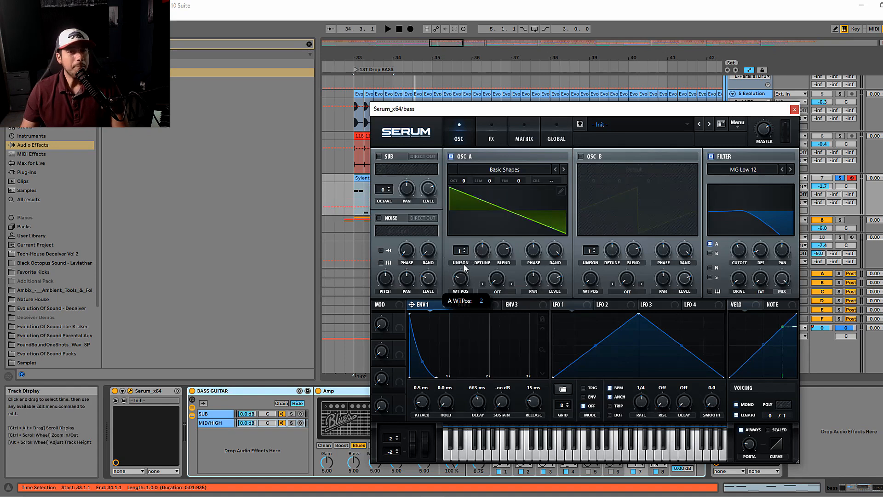
{"action": "left_click", "coordinate": [791, 113]}
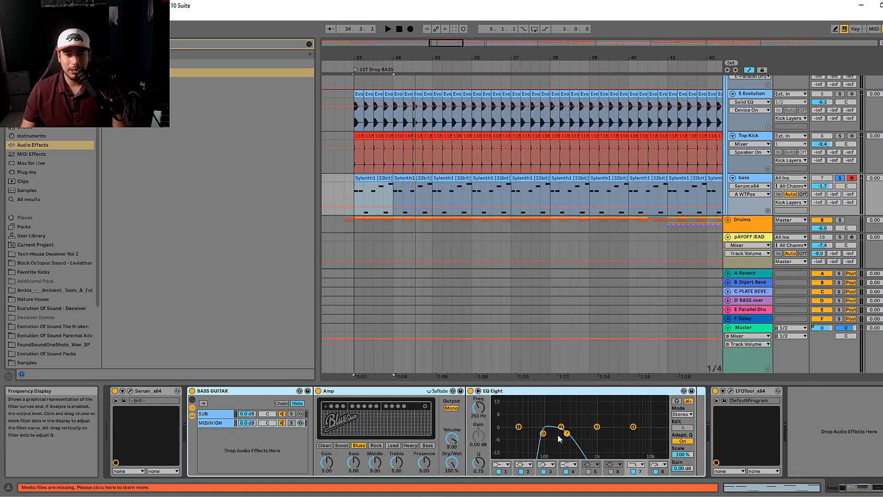
- Move the MID/HIGH EQ's high-cut to about 316 Hz and set the bass track volume to -1.4 dB during playback
{"action": "left_click_drag", "start_coordinate": [566, 432], "coordinate": [571, 433]}
{"action": "key", "text": "space"}
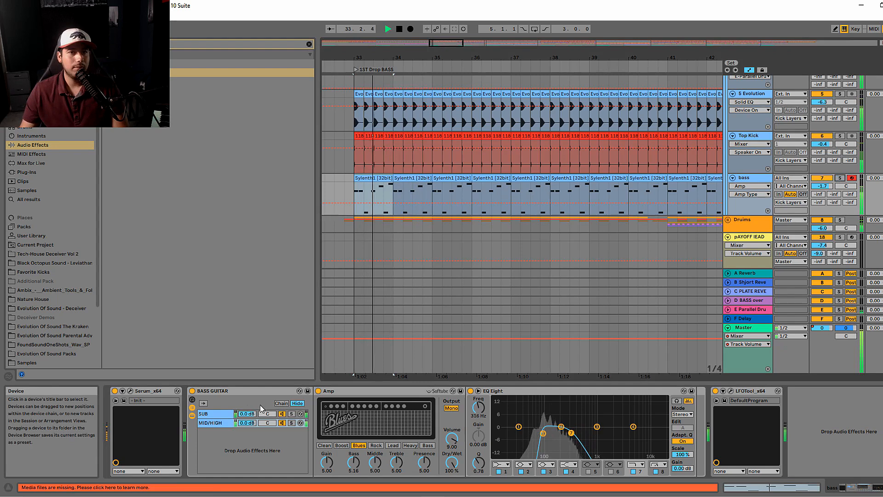
{"action": "left_click_drag", "start_coordinate": [819, 186], "coordinate": [819, 185]}
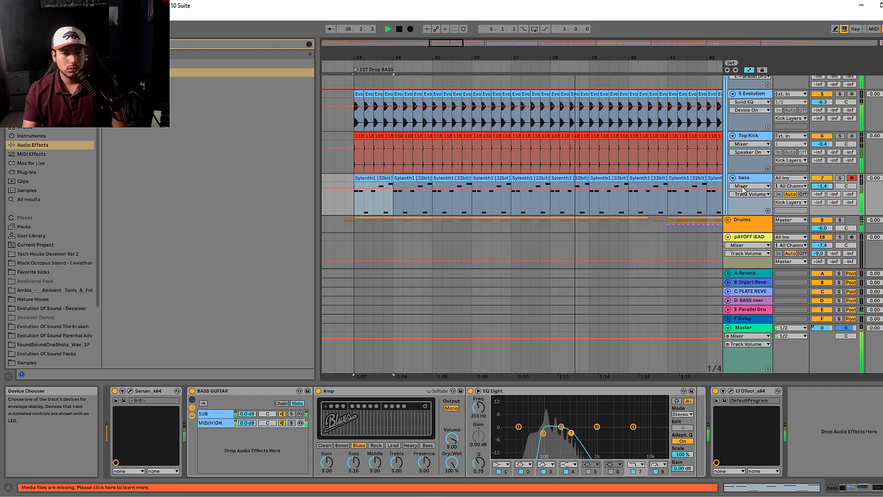
{"action": "key", "text": "space"}
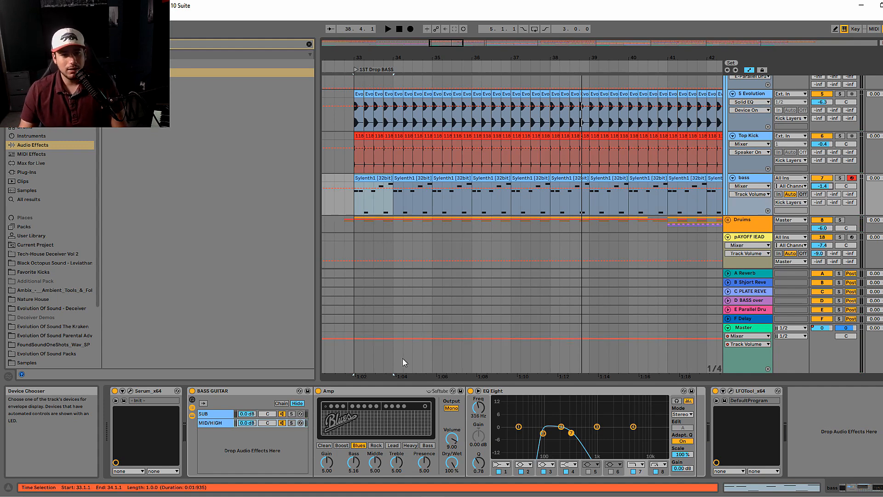
- Replace the Amp in the MID/HIGH chain with a Pedal effect from the browser, placed before the EQ Eight
{"action": "left_click", "coordinate": [362, 391]}
{"action": "key", "text": "Delete"}
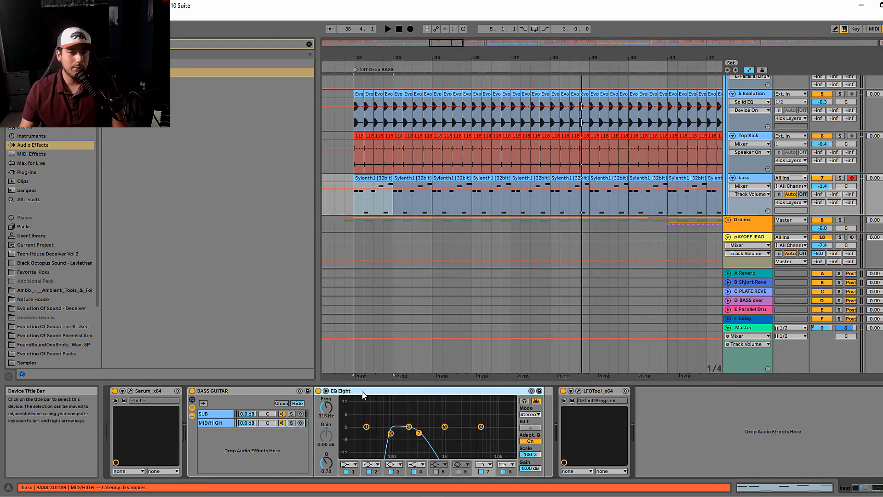
{"action": "left_click", "coordinate": [310, 45]}
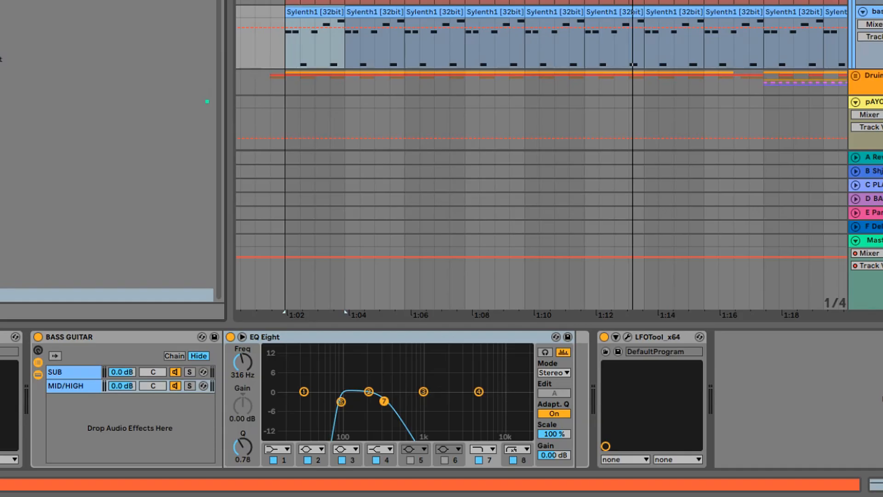
{"action": "left_click_drag", "start_coordinate": [1, 295], "coordinate": [229, 374]}
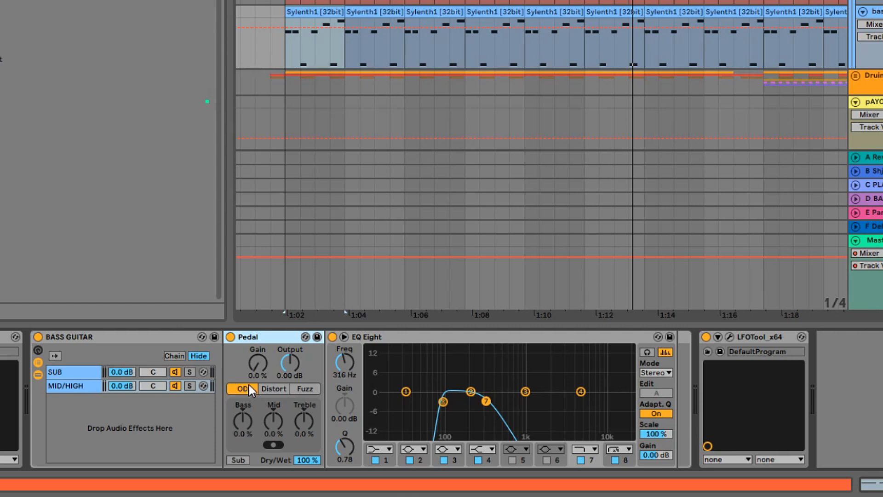
- Step through the Pedal's OD and Distort types and select Fuzz
{"action": "left_click", "coordinate": [274, 389]}
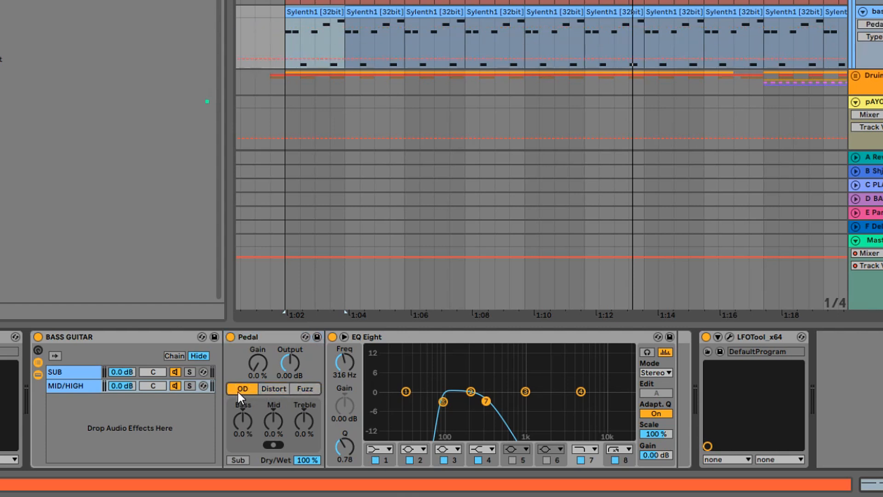
{"action": "left_click", "coordinate": [294, 390]}
{"action": "left_click", "coordinate": [278, 390]}
{"action": "left_click", "coordinate": [303, 390]}
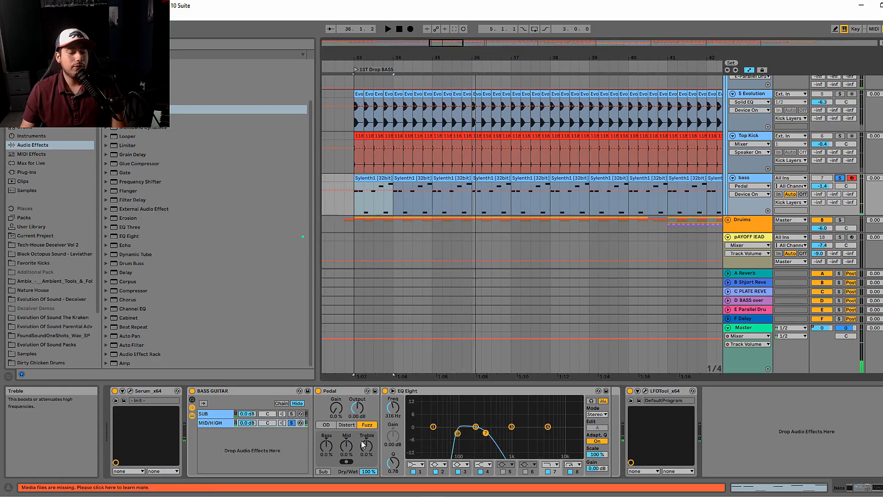
- Adjust the Pedal's gain while auditioning the MID/HIGH chain and set it to 37%
{"action": "left_click", "coordinate": [337, 417]}
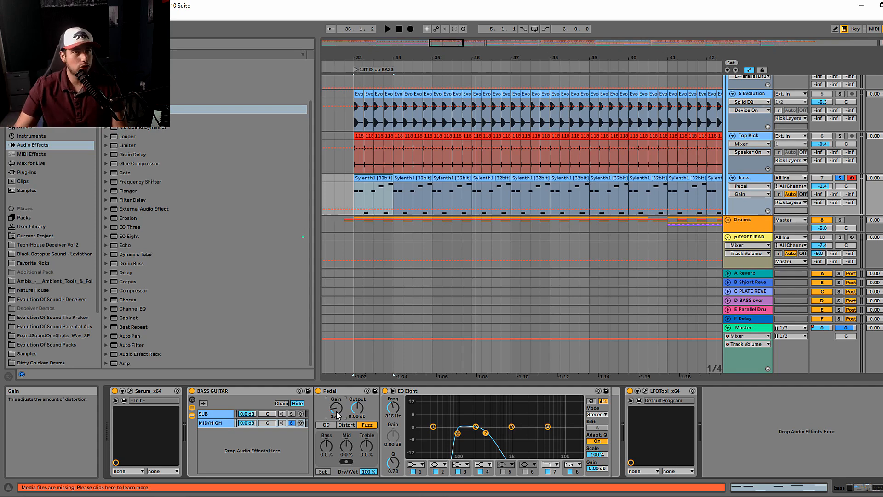
{"action": "left_click_drag", "start_coordinate": [368, 471], "coordinate": [368, 479]}
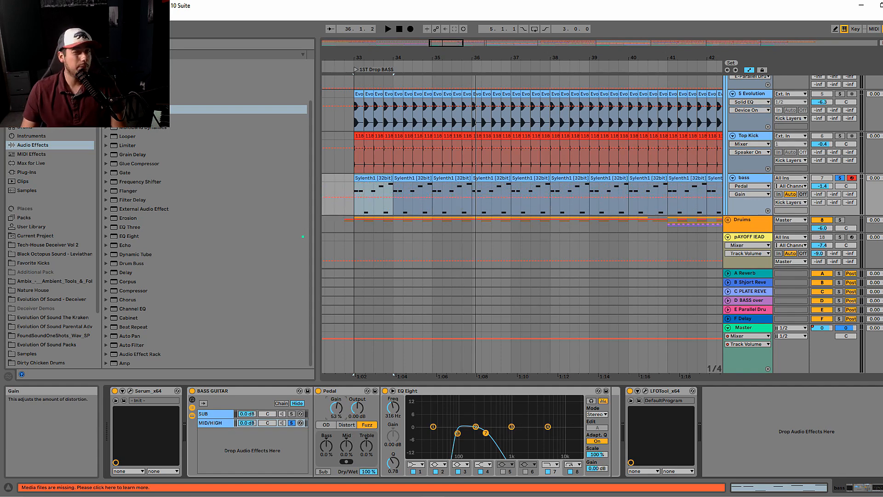
{"action": "key", "text": "space"}
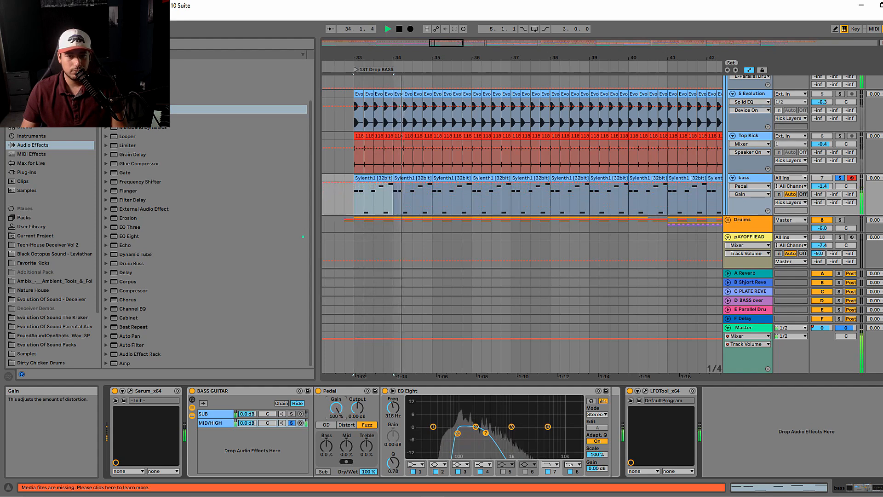
{"action": "key", "text": "space"}
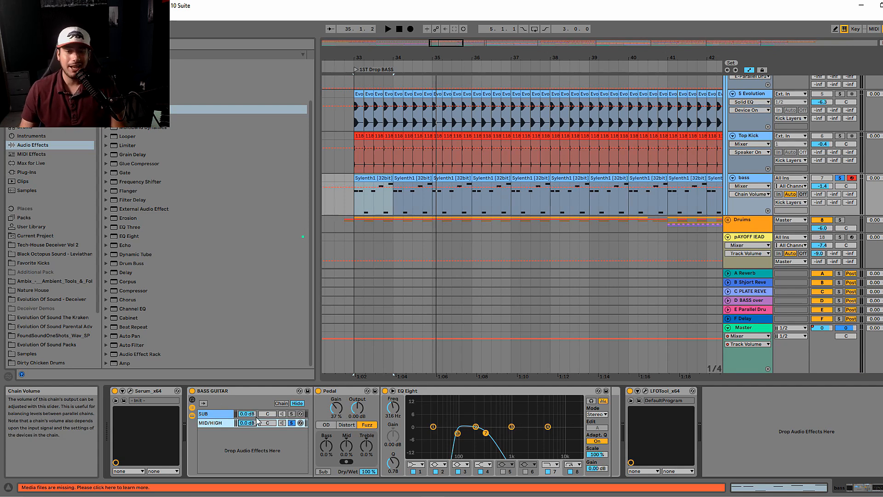
- Try the Distort type, switch the Pedal to OD, and set its Bass to 59% and Mid to -14% during playback
{"action": "left_click", "coordinate": [346, 424]}
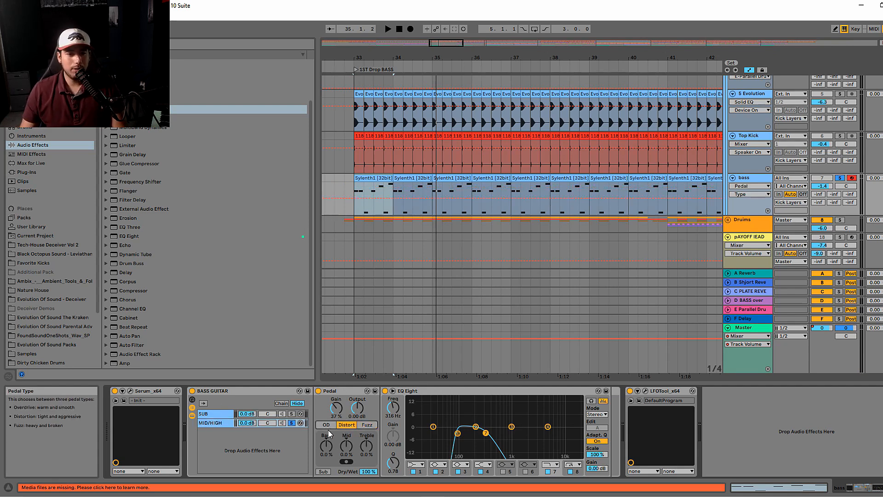
{"action": "key", "text": "space"}
{"action": "left_click", "coordinate": [346, 445]}
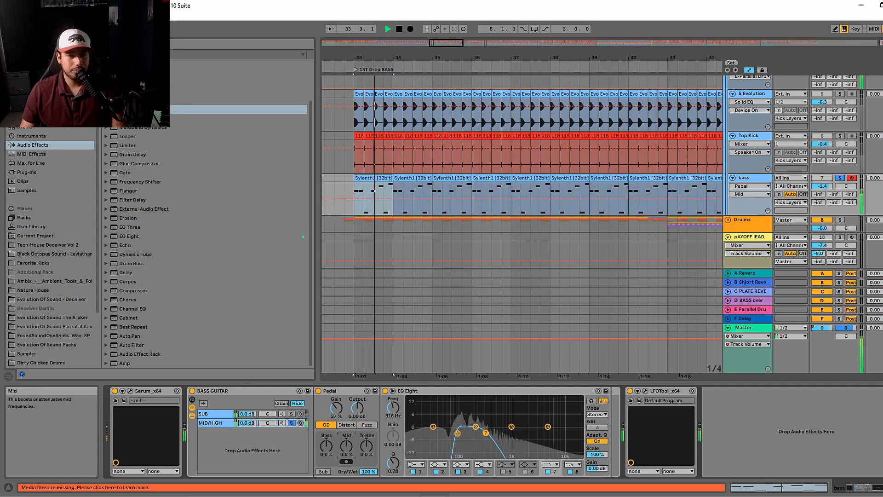
{"action": "left_click_drag", "start_coordinate": [346, 445], "coordinate": [346, 473]}
{"action": "key", "text": "space"}
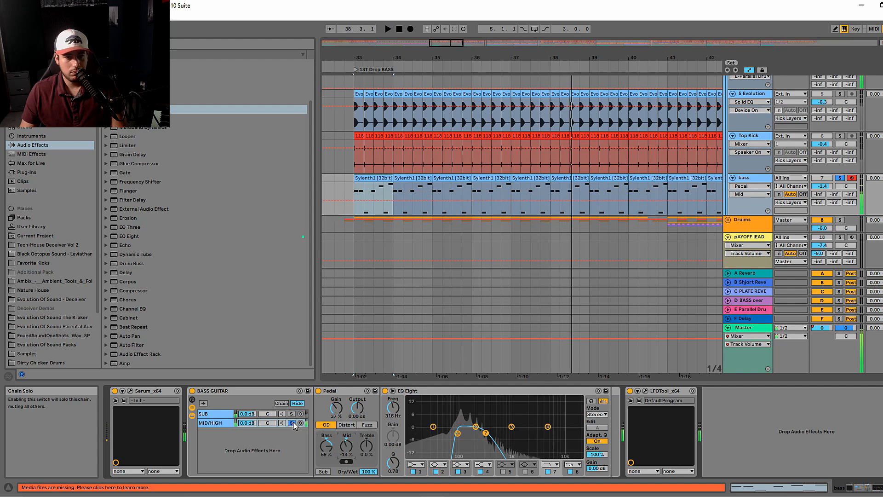
- Turn off the MID/HIGH chain's solo and audition both chains with the Pedal active
{"action": "left_click", "coordinate": [840, 180]}
{"action": "left_click", "coordinate": [291, 423]}
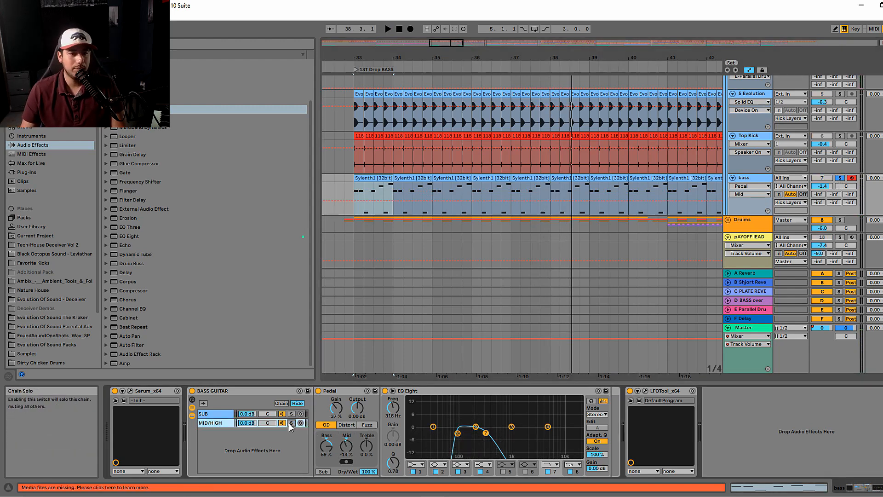
{"action": "key", "text": "space"}
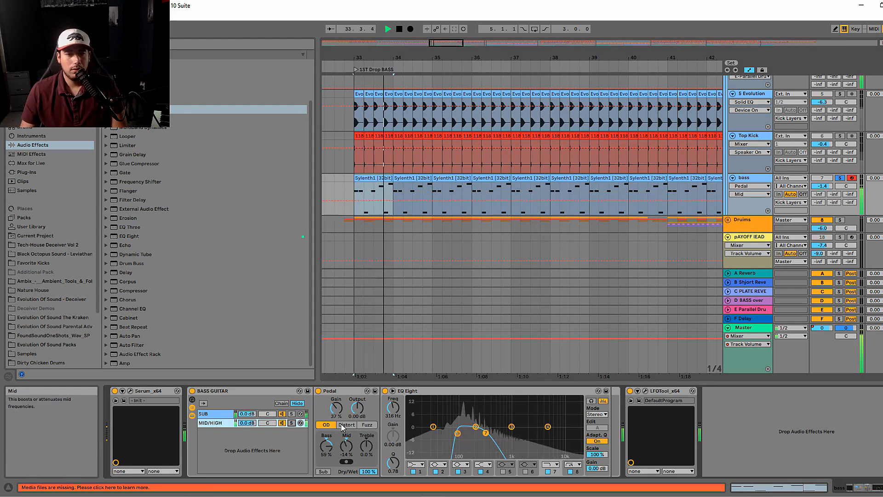
{"action": "key", "text": "space"}
- Open the SPAN analyser on the Master, show the Session view, place SPAN clear of the bass channel, and start playback
{"action": "left_click", "coordinate": [744, 328]}
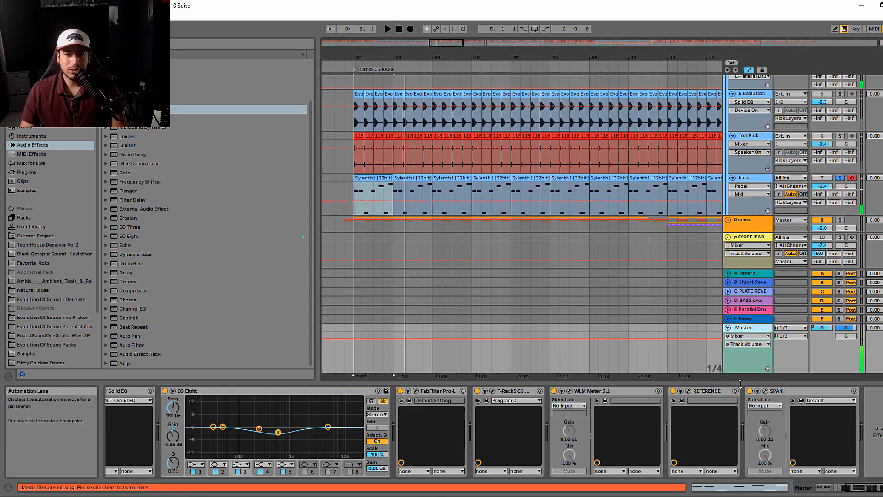
{"action": "left_click", "coordinate": [765, 391]}
{"action": "key", "text": "Tab"}
{"action": "left_click_drag", "start_coordinate": [428, 210], "coordinate": [596, 191]}
{"action": "key", "text": "space"}
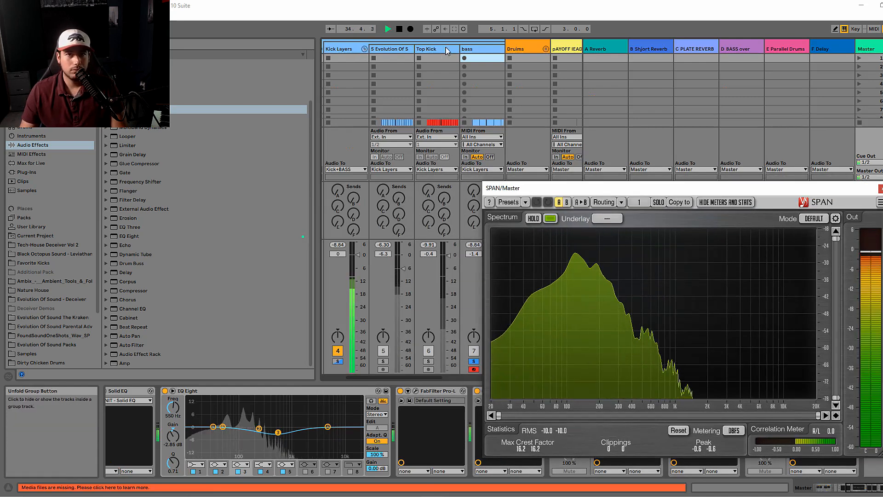
- Solo the SUB chain and then the MID/HIGH chain of the bass rack, comparing their spectra in SPAN
{"action": "left_click", "coordinate": [473, 49]}
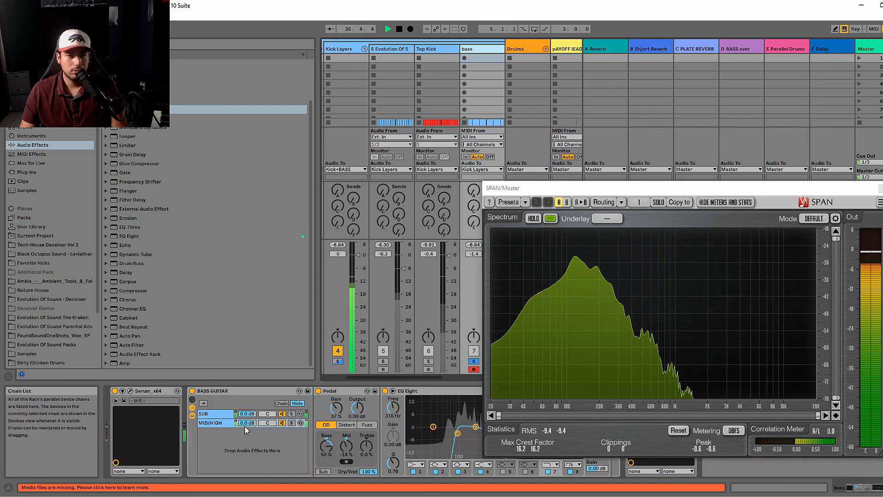
{"action": "left_click", "coordinate": [291, 413]}
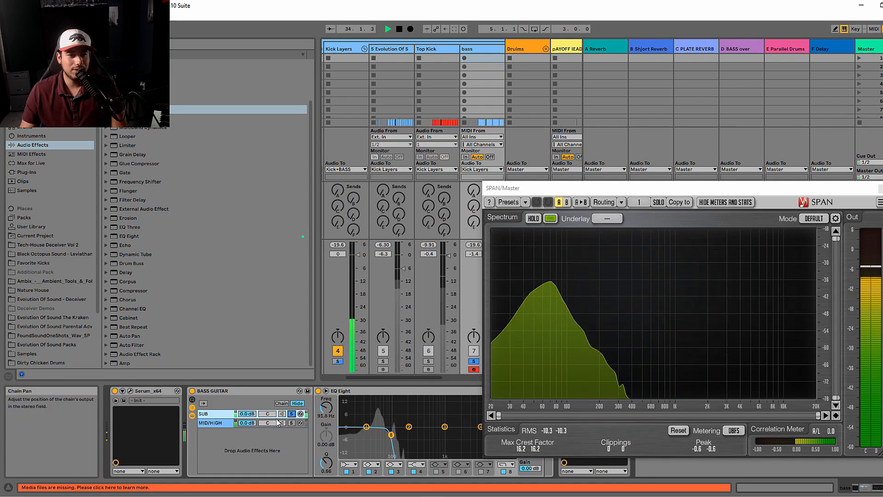
{"action": "left_click", "coordinate": [291, 423]}
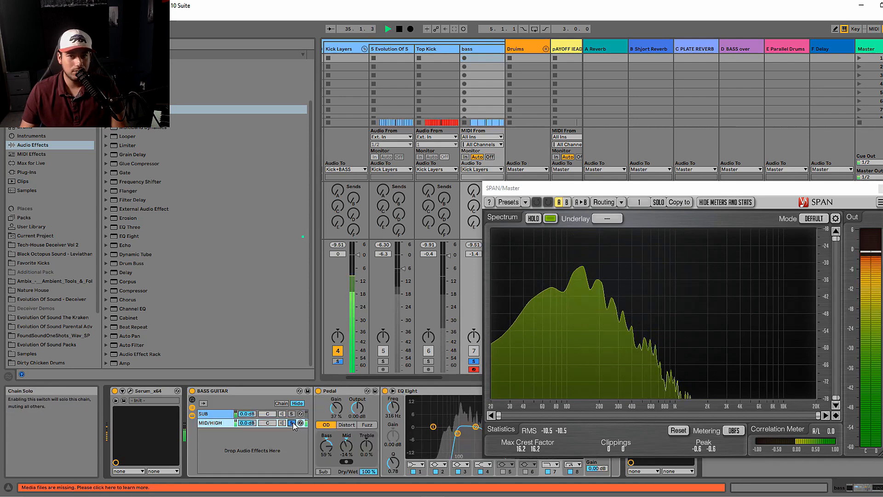
{"action": "key", "text": "space"}
- Turn off the MID/HIGH chain's solo, set its volume to -4.0 dB, and listen to the bass in the full mix
{"action": "left_click_drag", "start_coordinate": [248, 423], "coordinate": [248, 437]}
{"action": "key", "text": "space"}
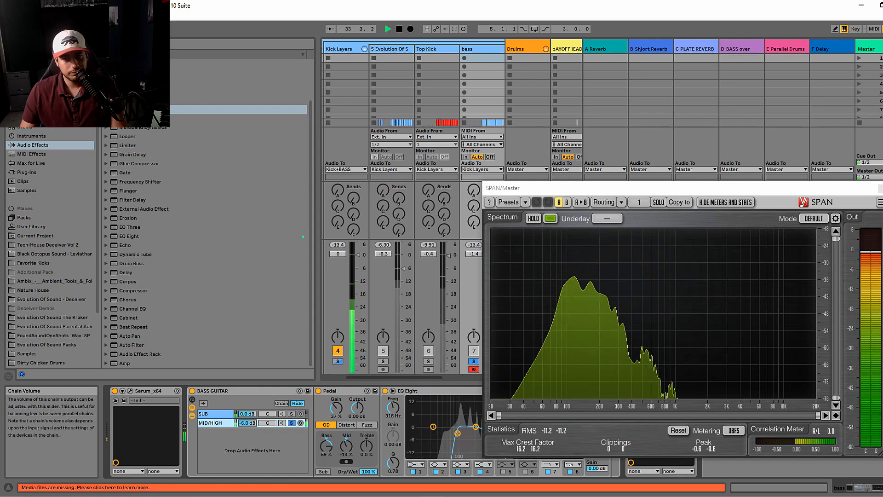
{"action": "left_click", "coordinate": [291, 422]}
{"action": "mouse_move", "coordinate": [247, 422]}
{"action": "left_mouse_down"}
{"action": "mouse_move", "coordinate": [248, 431]}
{"action": "mouse_move", "coordinate": [248, 408]}
{"action": "left_mouse_up"}
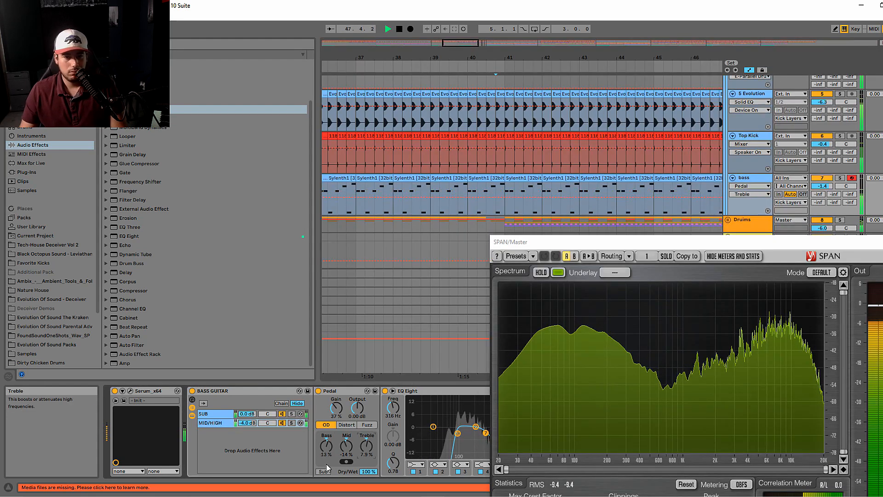
{"action": "left_click_drag", "start_coordinate": [463, 46], "coordinate": [460, 42]}
{"action": "key", "text": "space"}
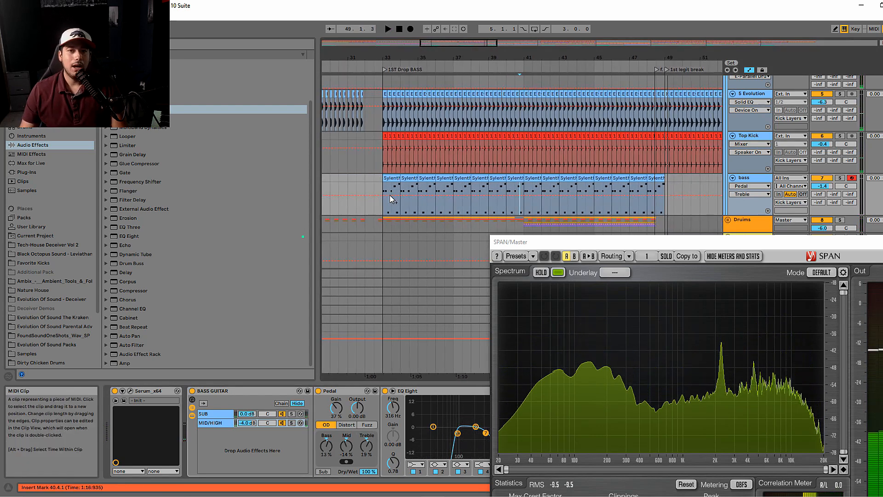
- Solo the bass track and audition the Pedal's Distort and Fuzz types from the start of the first drop at bar 33
{"action": "left_click", "coordinate": [383, 201]}
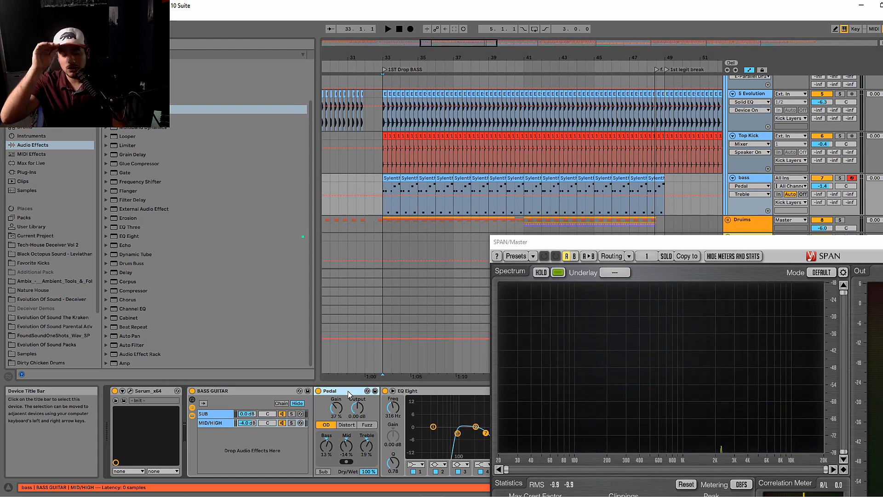
{"action": "left_click", "coordinate": [347, 424]}
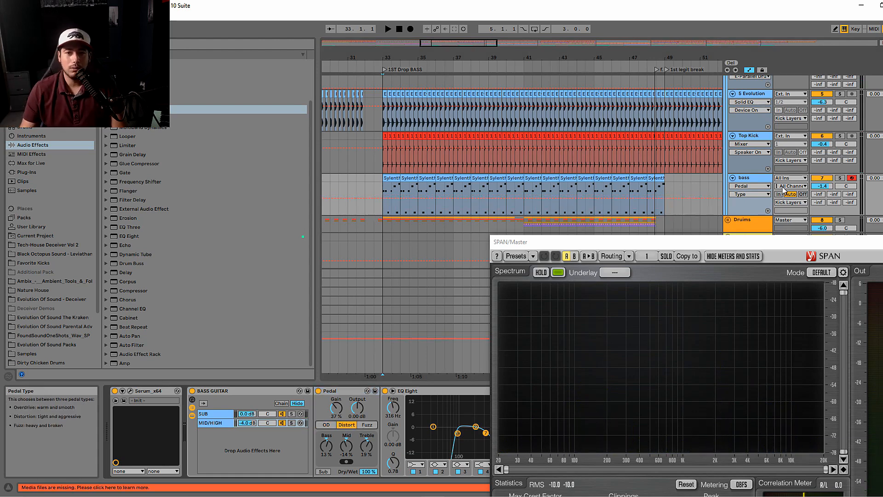
{"action": "left_click", "coordinate": [839, 179]}
{"action": "key", "text": "space"}
{"action": "left_click", "coordinate": [362, 425]}
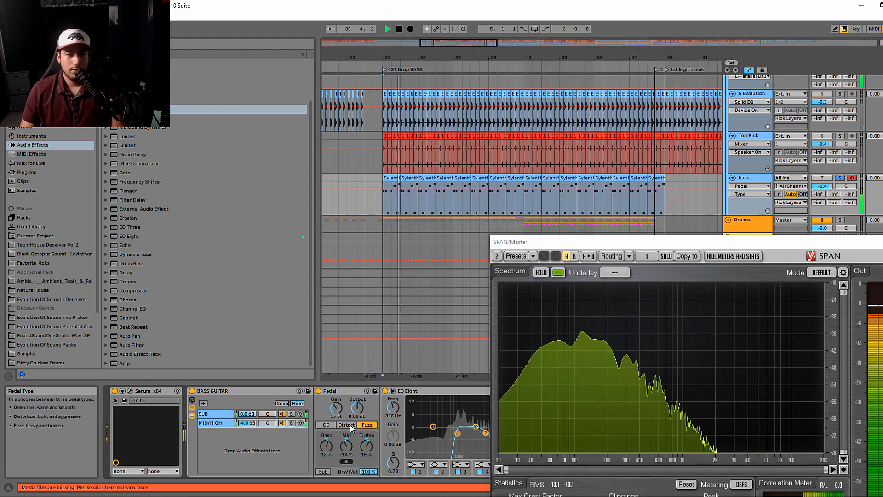
{"action": "key", "text": "space"}
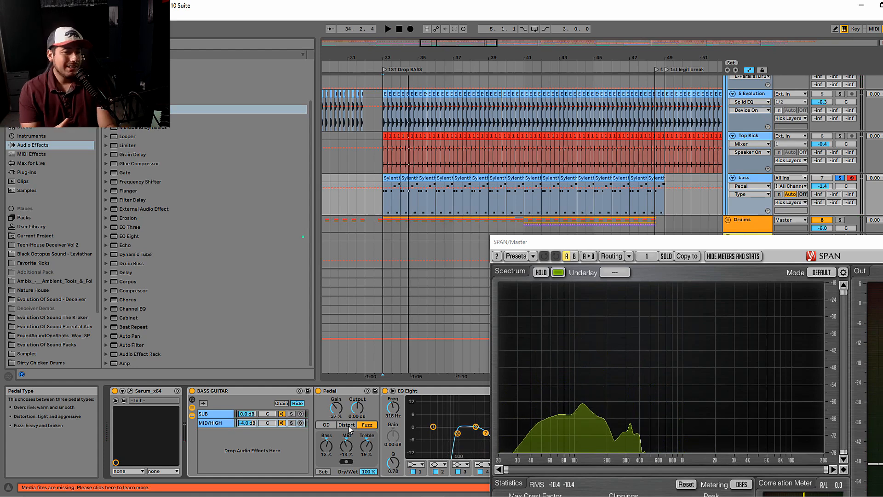
- Move SPAN clear of the MID/HIGH EQ Eight, set the Pedal to Distort, and try band 7 at 1.14 kHz and 599 Hz during playback
{"action": "left_click_drag", "start_coordinate": [544, 241], "coordinate": [626, 231]}
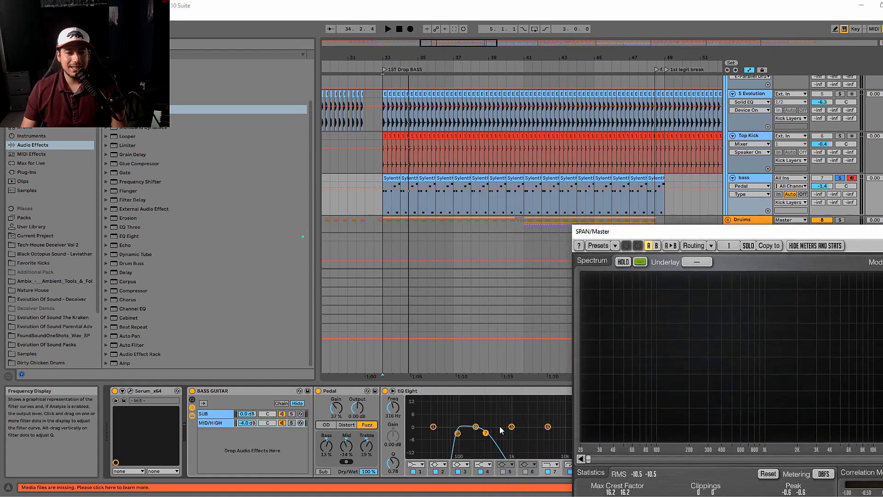
{"action": "left_click_drag", "start_coordinate": [489, 439], "coordinate": [517, 440]}
{"action": "key", "text": "space"}
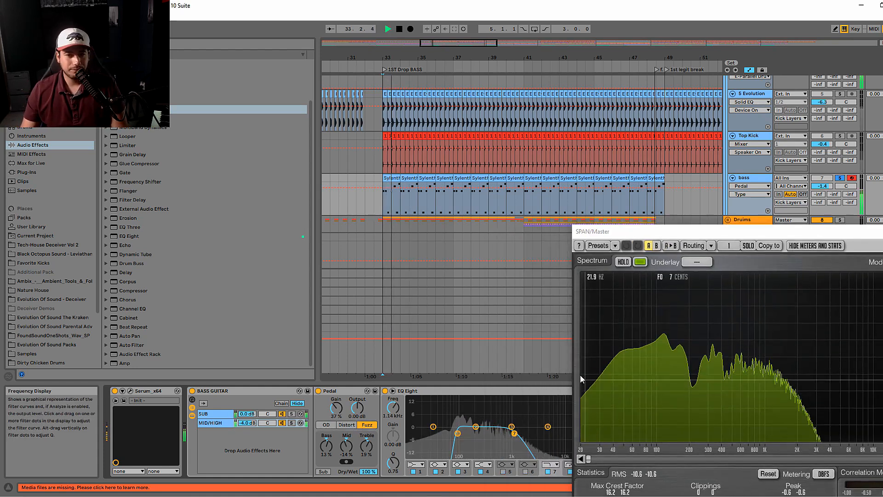
{"action": "left_click", "coordinate": [348, 426]}
{"action": "left_click_drag", "start_coordinate": [513, 433], "coordinate": [499, 439]}
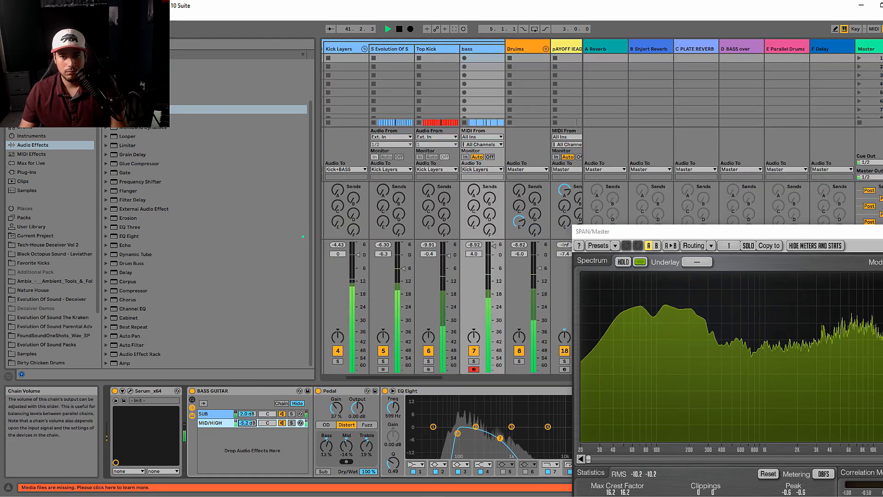
- Set the SUB chain to 2.0 dB and MID/HIGH to -8.4 dB, and lower EQ Eight band 7 to 316 Hz
{"action": "left_click_drag", "start_coordinate": [247, 422], "coordinate": [247, 430]}
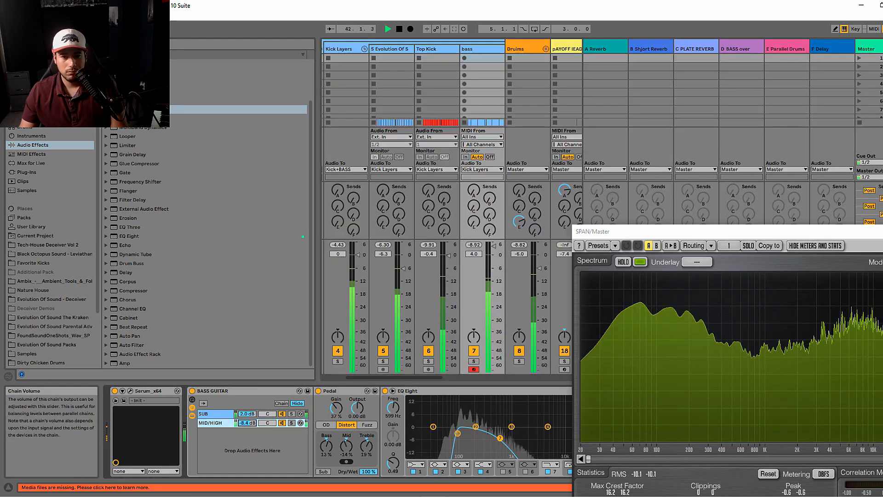
{"action": "mouse_move", "coordinate": [499, 438]}
{"action": "left_mouse_down"}
{"action": "mouse_move", "coordinate": [561, 441]}
{"action": "mouse_move", "coordinate": [485, 434]}
{"action": "left_mouse_up"}
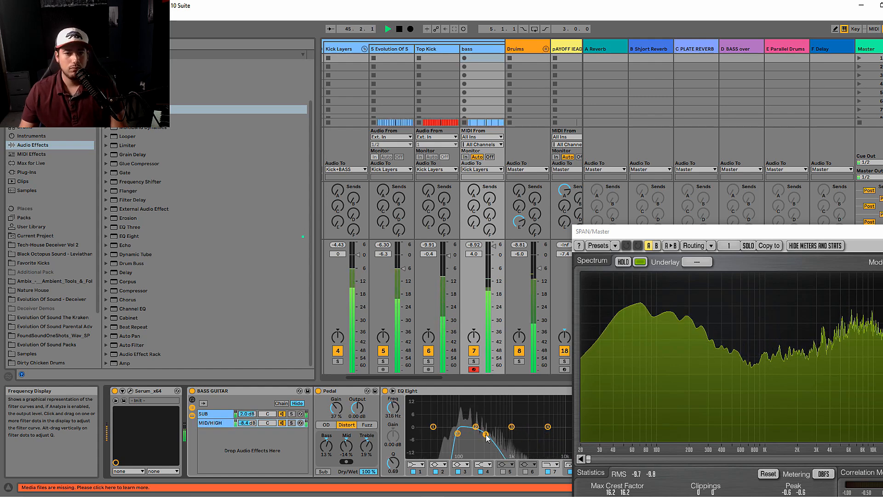
- Add a Cabinet effect ahead of EQ Eight in the MID/HIGH chain
{"action": "left_click", "coordinate": [128, 317]}
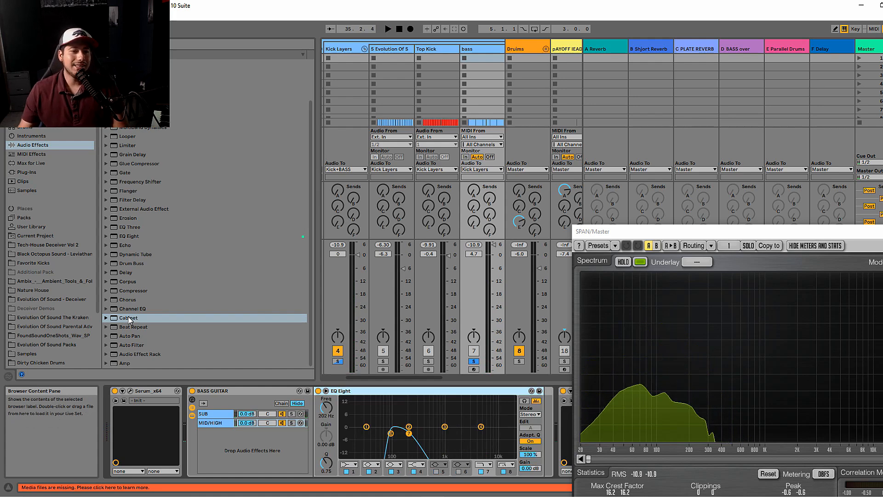
{"action": "left_click_drag", "start_coordinate": [128, 318], "coordinate": [317, 413]}
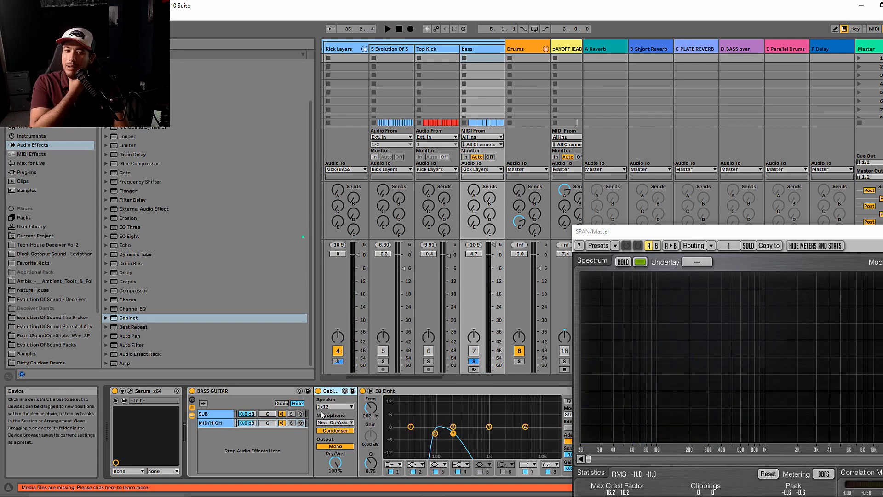
{"action": "left_click", "coordinate": [377, 393]}
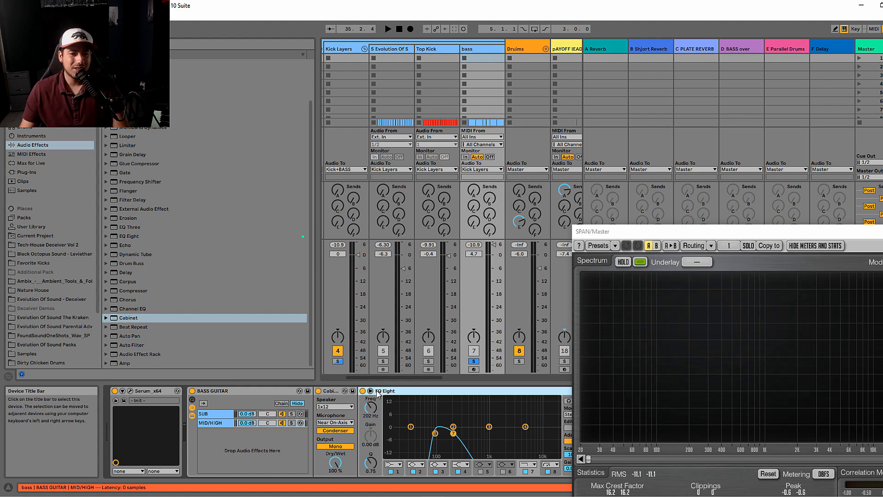
- Audition the Cabinet's 4x12 speaker and switch it to 4x10 Bass, playing the soloed bass with each
{"action": "left_click", "coordinate": [340, 408]}
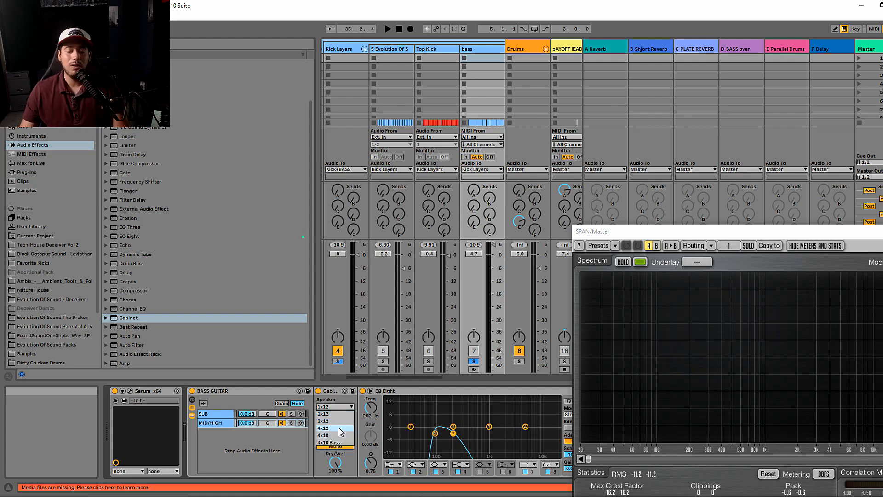
{"action": "left_click", "coordinate": [338, 427]}
{"action": "key", "text": "space"}
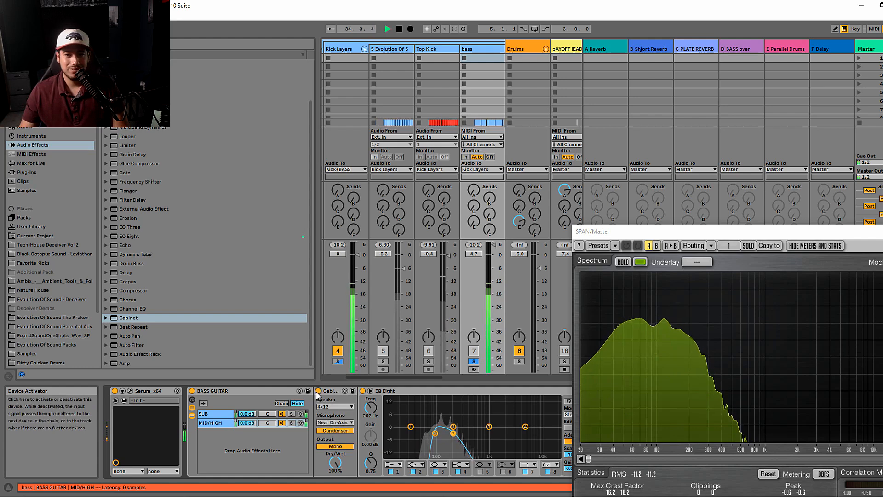
{"action": "left_click", "coordinate": [335, 406]}
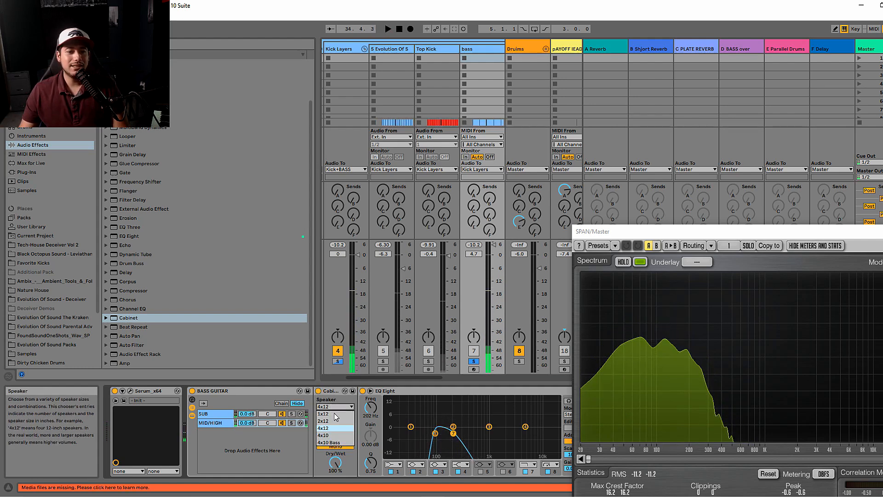
{"action": "left_click", "coordinate": [340, 441]}
{"action": "key", "text": "space"}
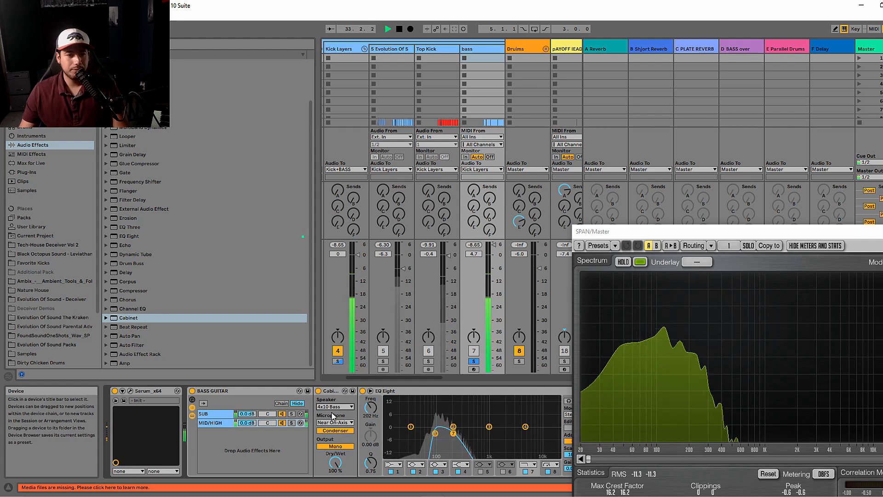
- Compare the Cabinet's Near Off-Axis, Near On-Axis and Far microphone positions during playback, returning to Near On-Axis
{"action": "left_click", "coordinate": [335, 422]}
{"action": "left_click", "coordinate": [337, 430]}
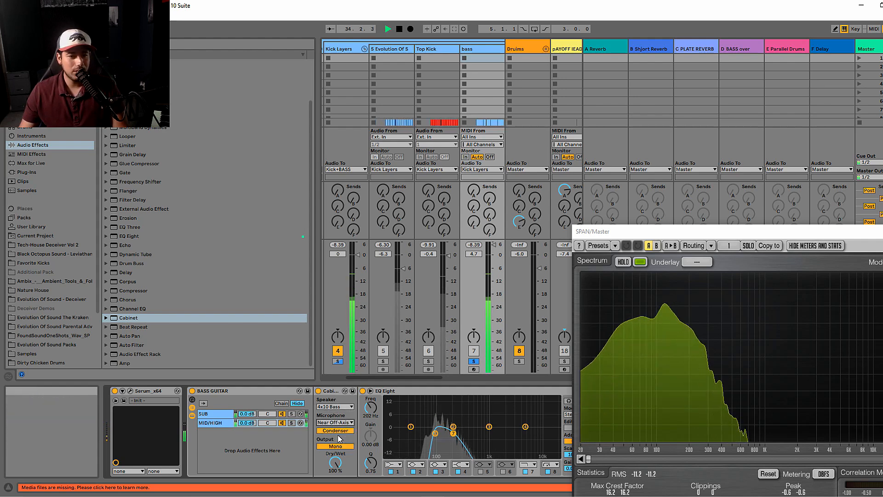
{"action": "left_click", "coordinate": [335, 423]}
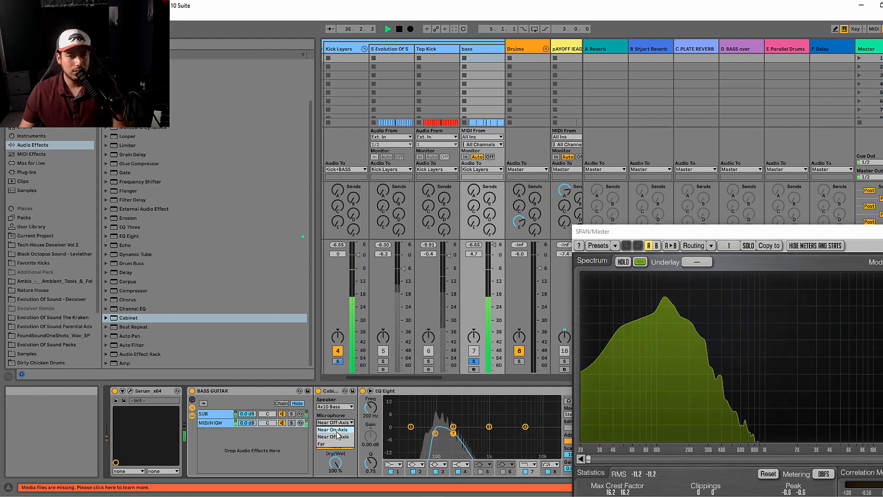
{"action": "left_click", "coordinate": [336, 430]}
{"action": "left_click", "coordinate": [334, 422]}
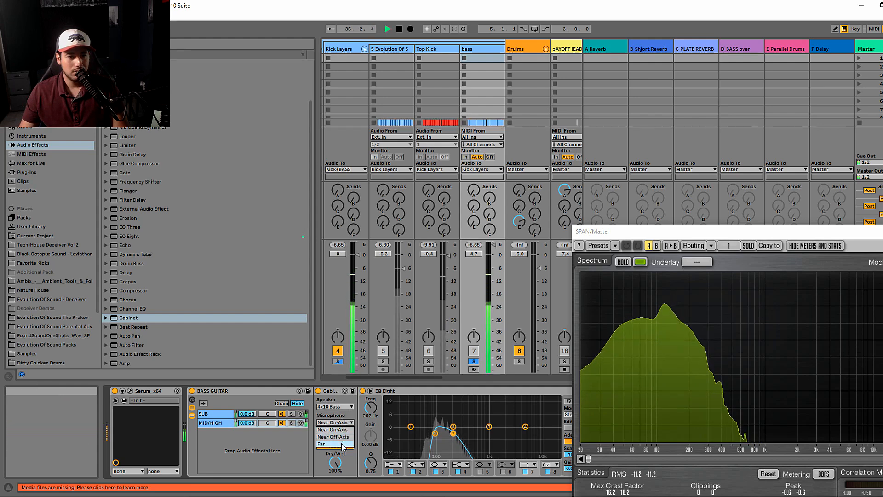
{"action": "left_click", "coordinate": [343, 444]}
{"action": "left_click", "coordinate": [340, 423]}
{"action": "left_click", "coordinate": [338, 430]}
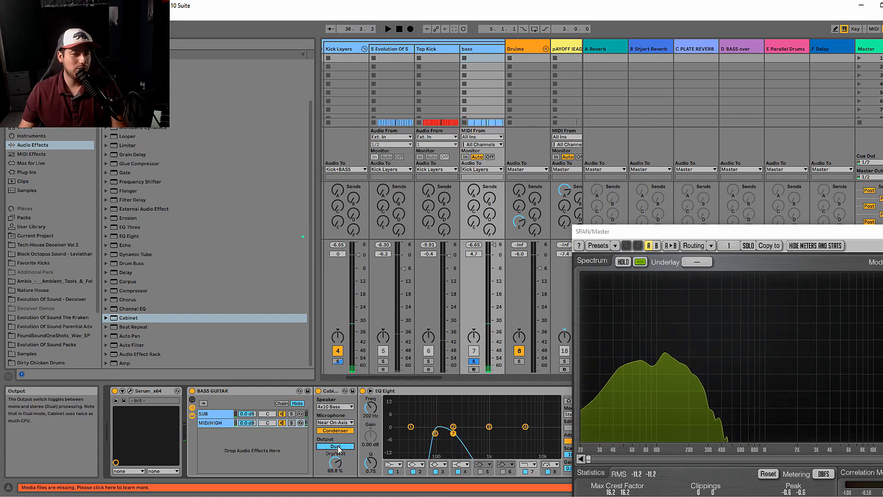
- Replay the MID/HIGH chain with the Cabinet, unsolo the bass track, and lower its volume to -3.4 dB
{"action": "key", "text": "space"}
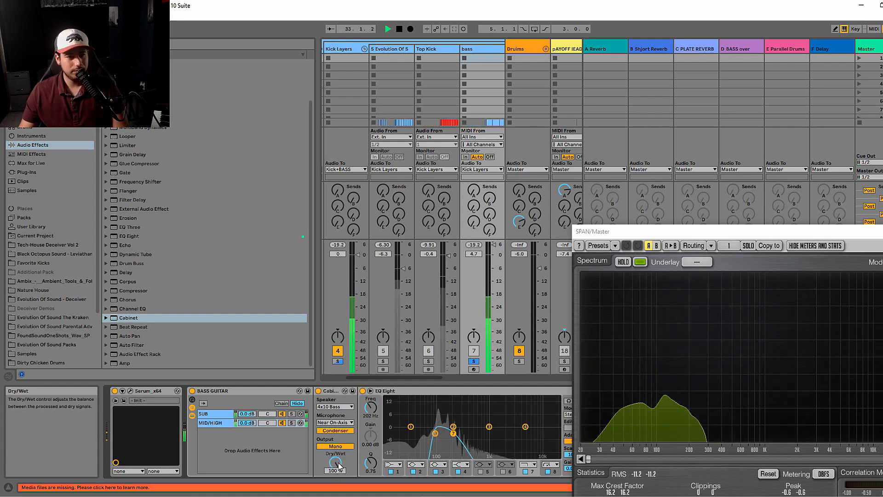
{"action": "left_click", "coordinate": [293, 423]}
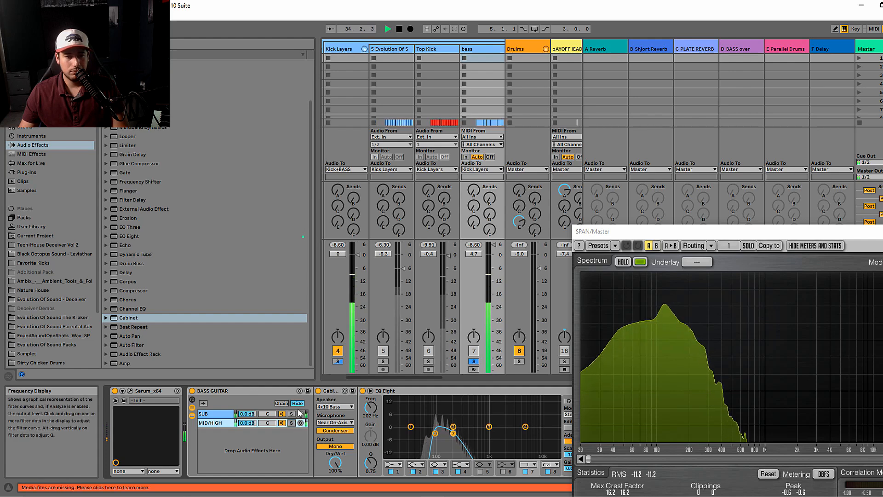
{"action": "left_click", "coordinate": [473, 361]}
{"action": "left_click_drag", "start_coordinate": [494, 257], "coordinate": [494, 266]}
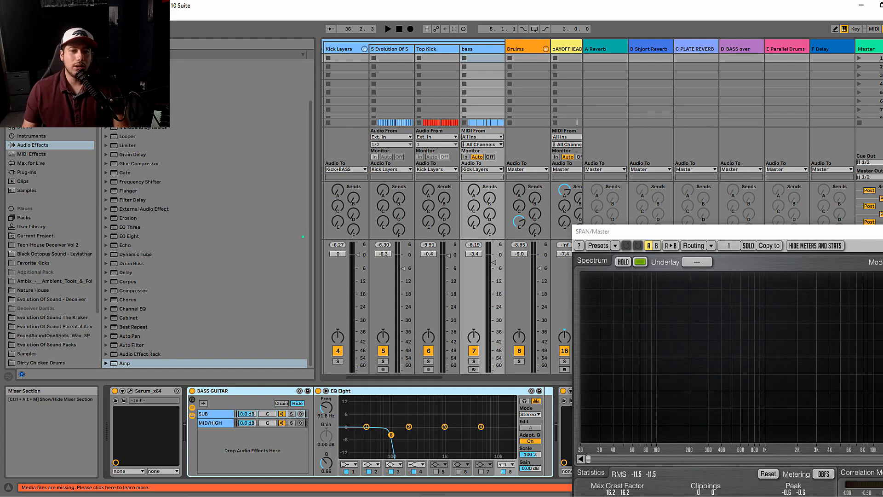
- Close the SPAN window, then show the MID/HIGH chain's devices and select its Amp
{"action": "left_click_drag", "start_coordinate": [882, 236], "coordinate": [767, 263]}
{"action": "left_click", "coordinate": [818, 258]}
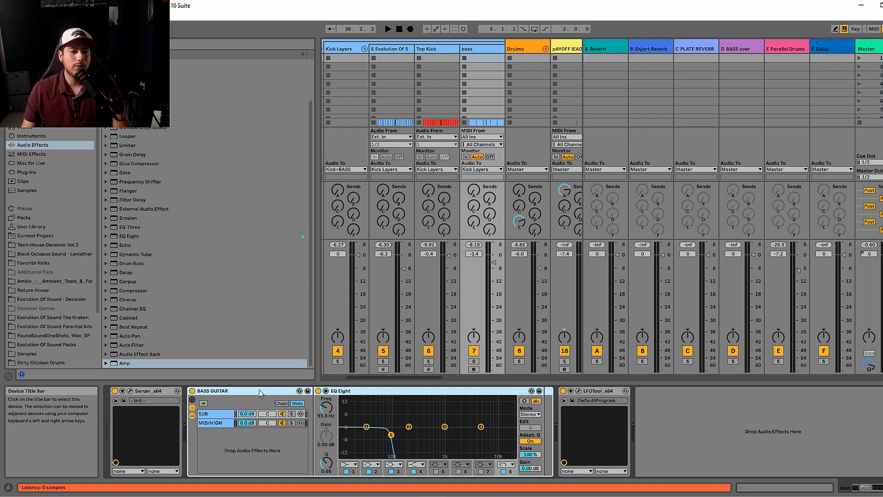
{"action": "left_click", "coordinate": [222, 422]}
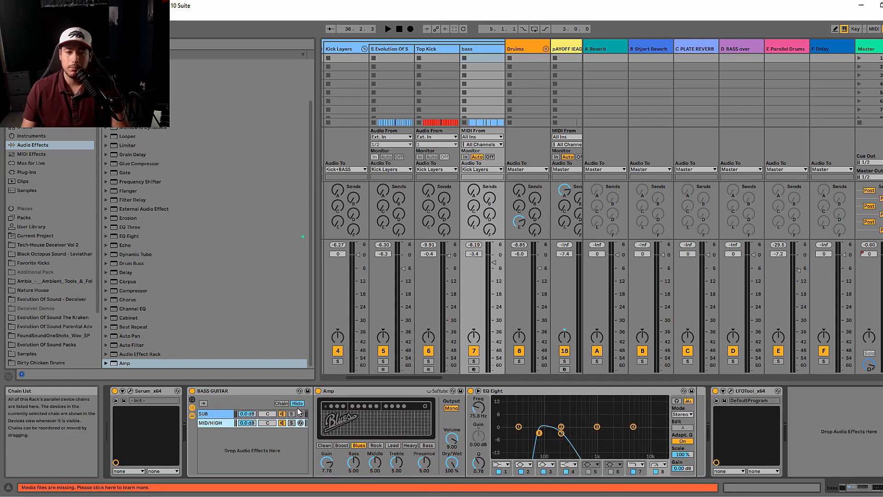
{"action": "left_click", "coordinate": [337, 393]}
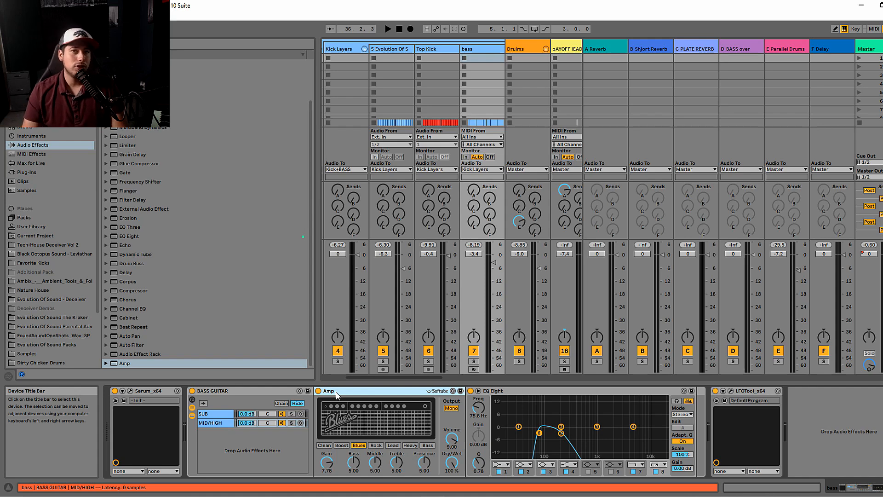
- Look through the Evolution Of Sound - Deceiver, Black Octopus Sound and Favorite Kicks folders in the browser
{"action": "left_click", "coordinate": [39, 303]}
{"action": "left_click", "coordinate": [112, 100]}
{"action": "left_click", "coordinate": [105, 82]}
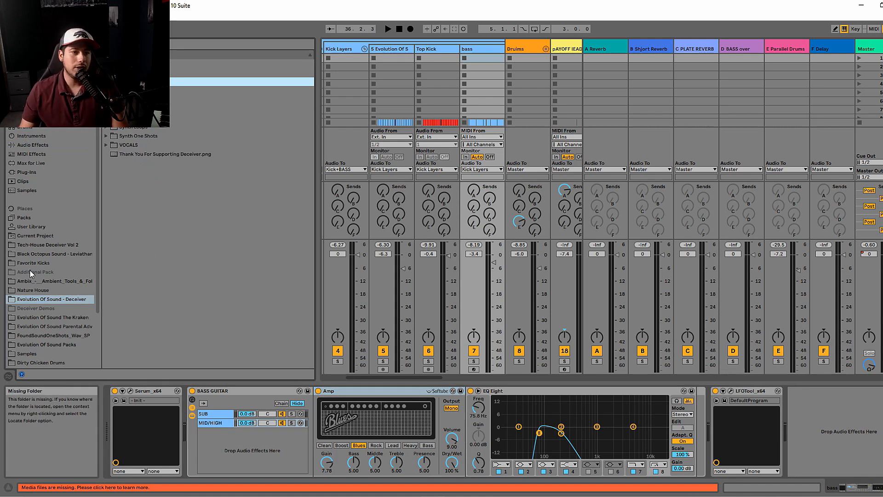
{"action": "left_click", "coordinate": [48, 254]}
{"action": "left_click", "coordinate": [52, 263]}
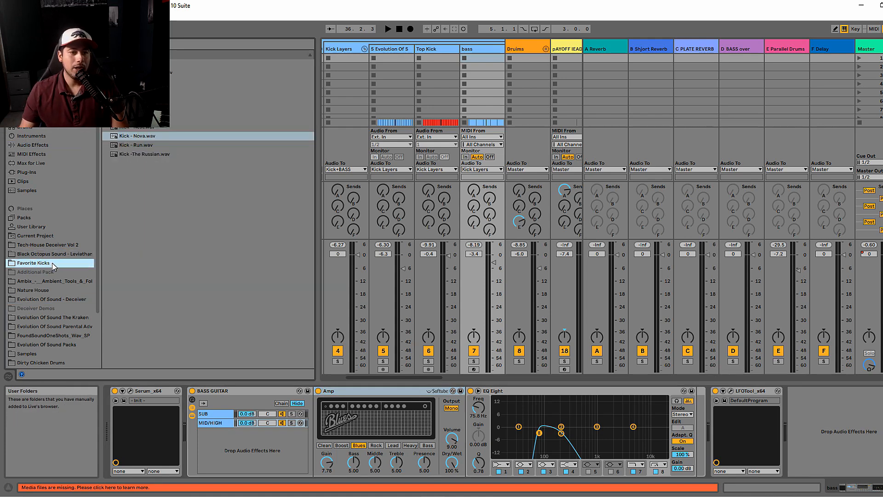